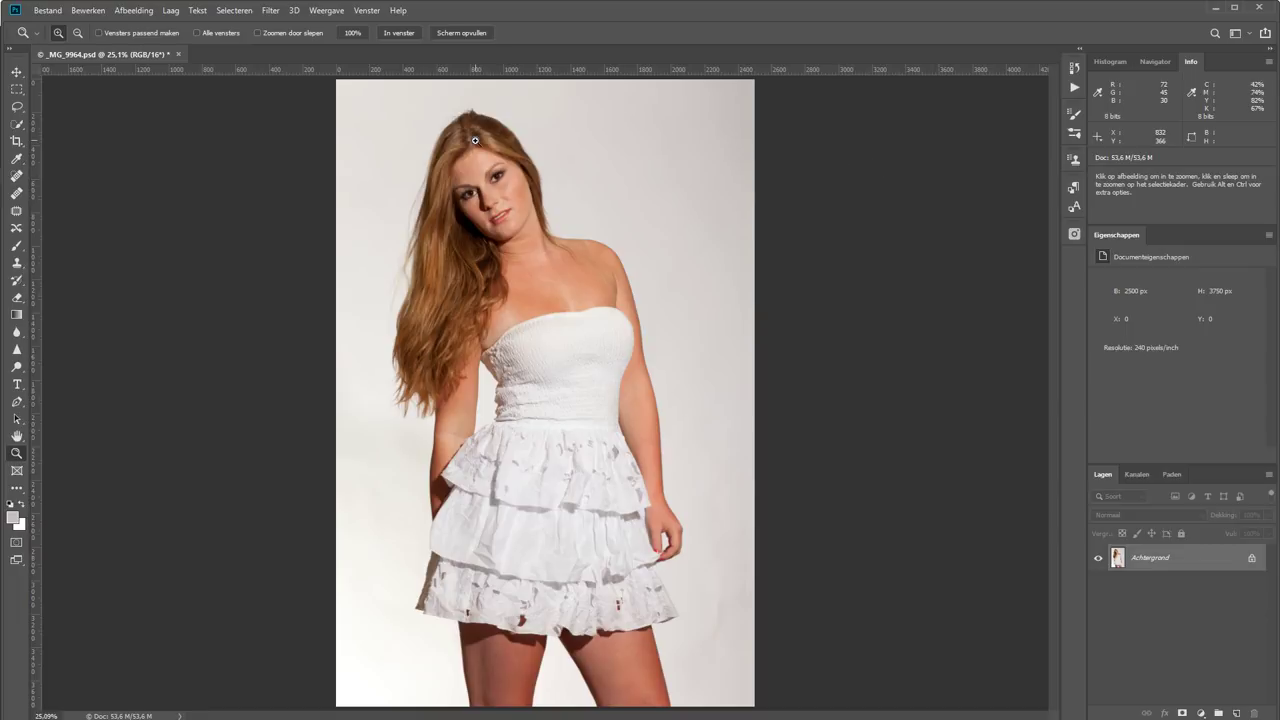
Switch to the Eyedropper to sample photo colours, with the Info panel showing values
key(i)
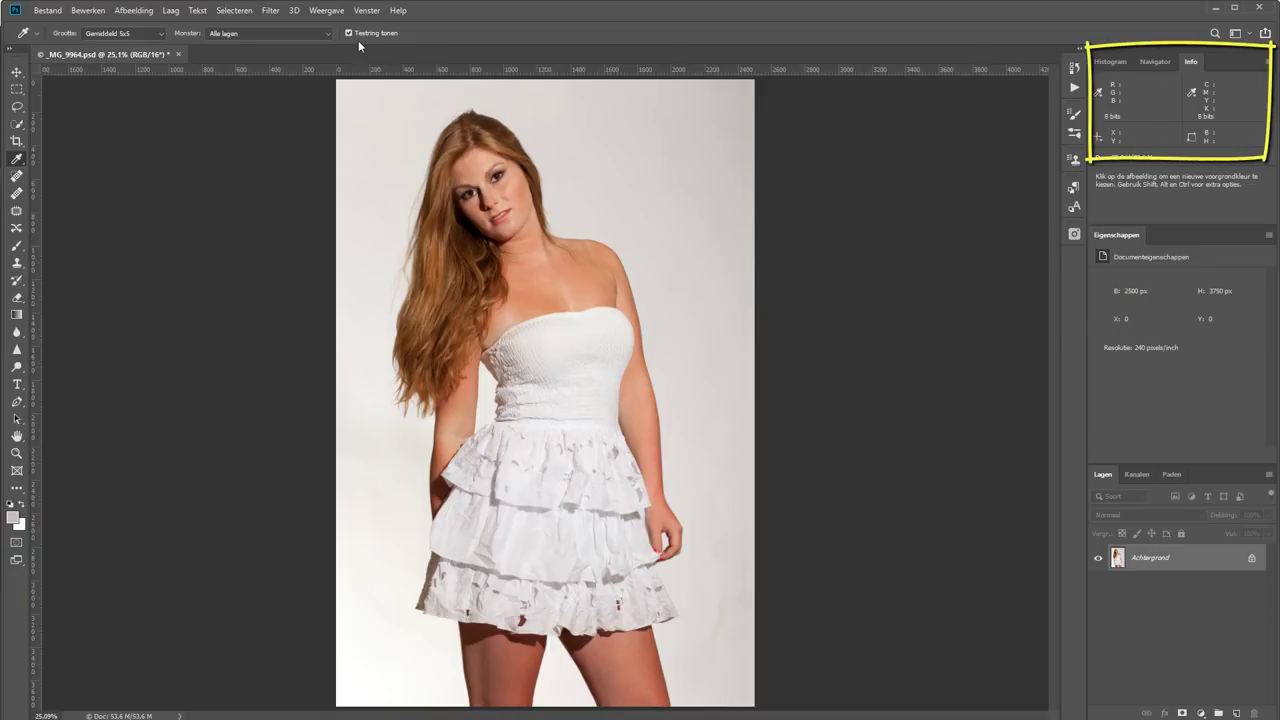
click(373, 12)
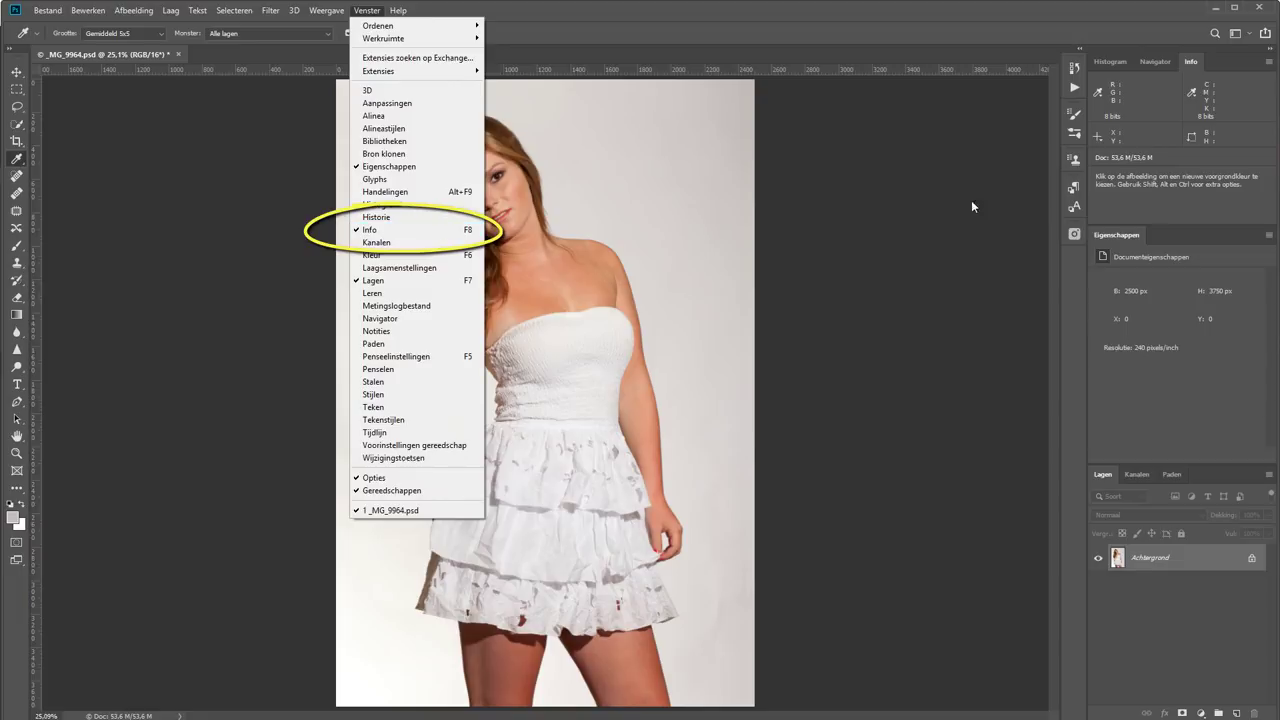
click(944, 196)
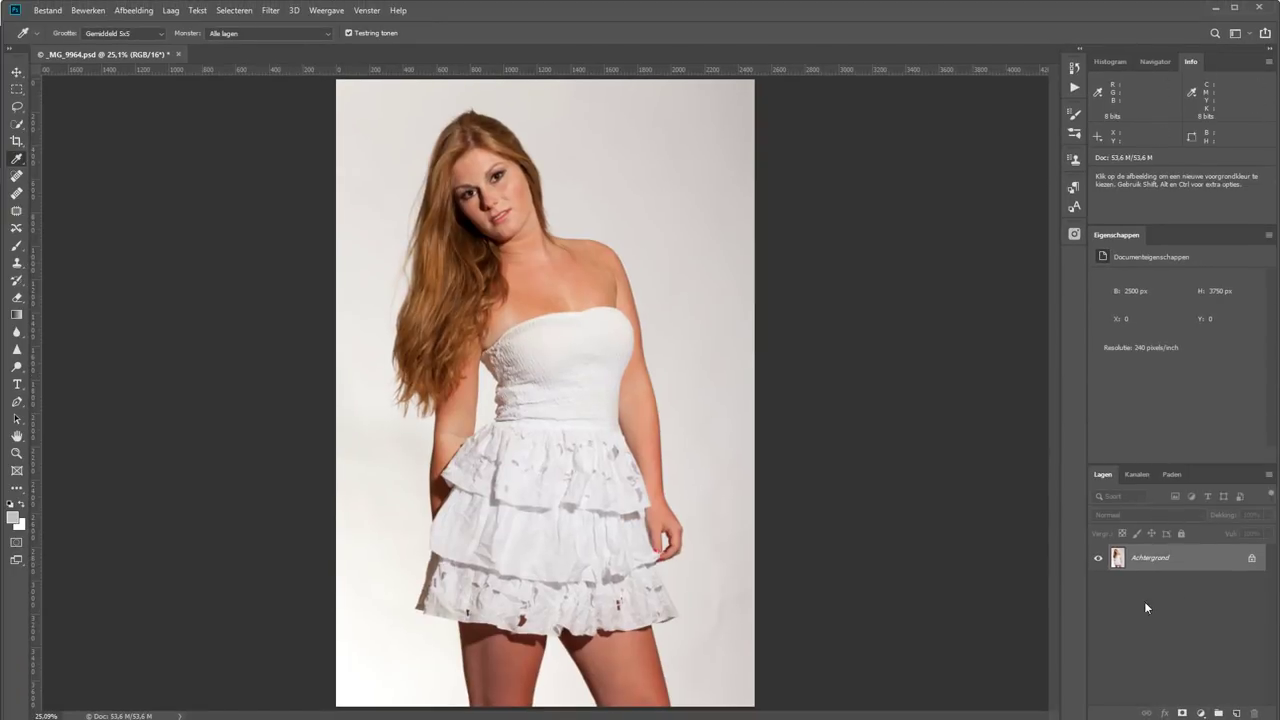
Add a Levels adjustment layer, Niveaus 1, and float its resized Properties panel beside the image
click(1201, 714)
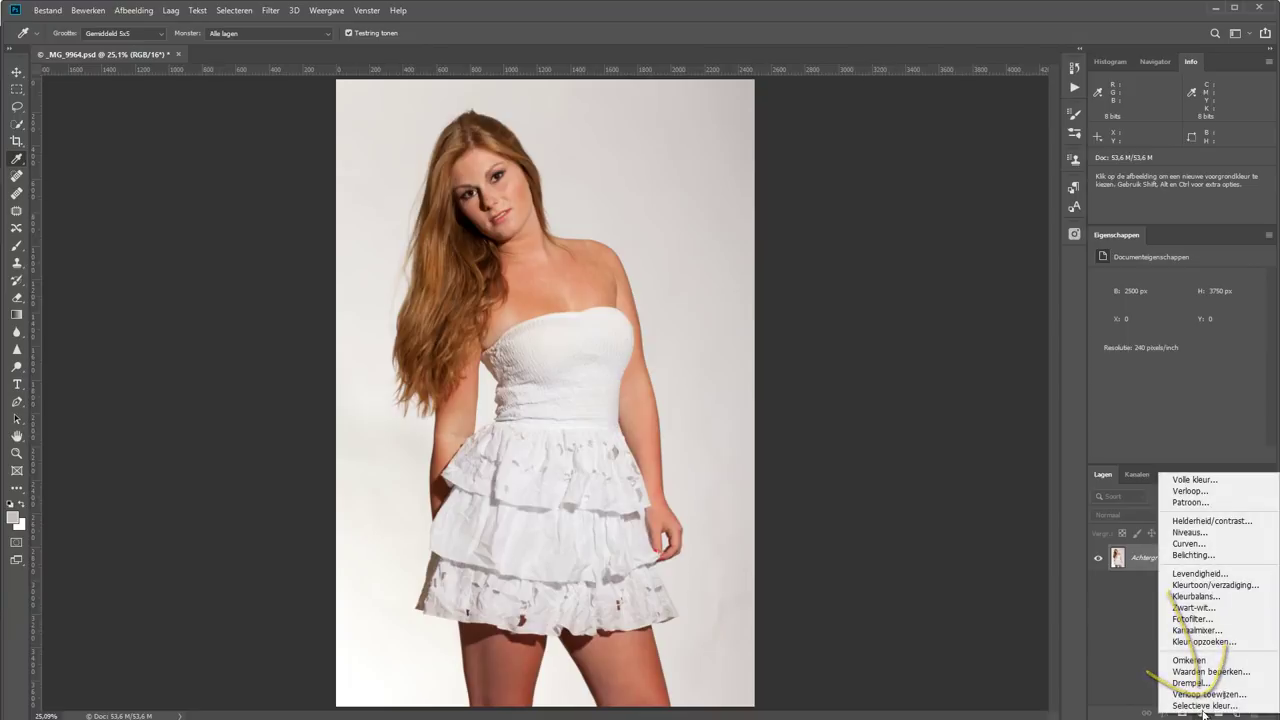
click(1182, 532)
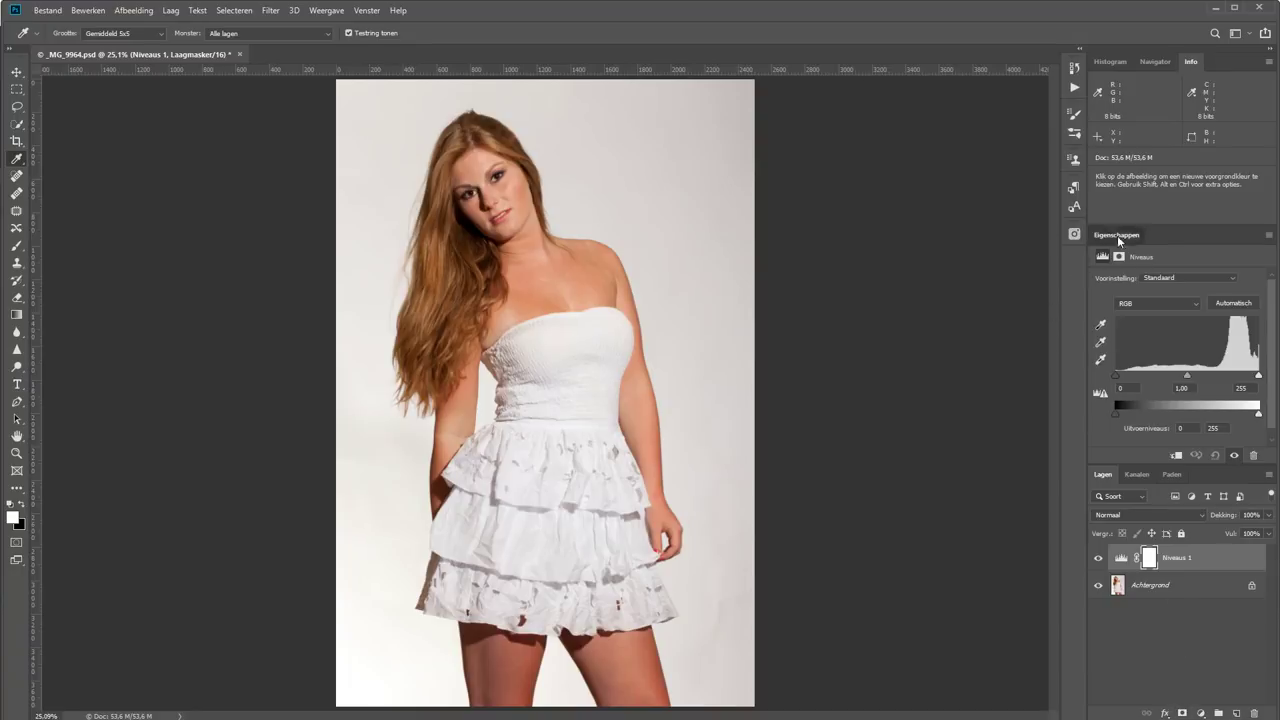
drag(1117, 235, 830, 133)
drag(1022, 386, 1023, 517)
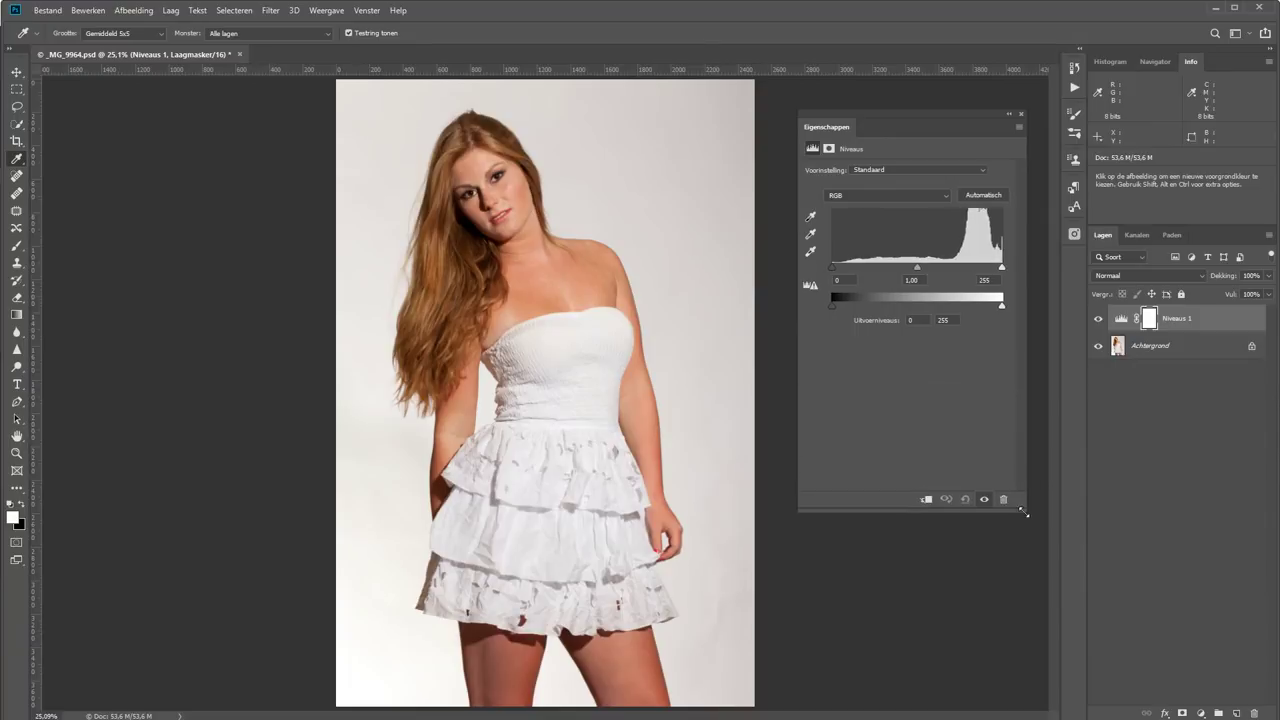
drag(1025, 433, 1056, 423)
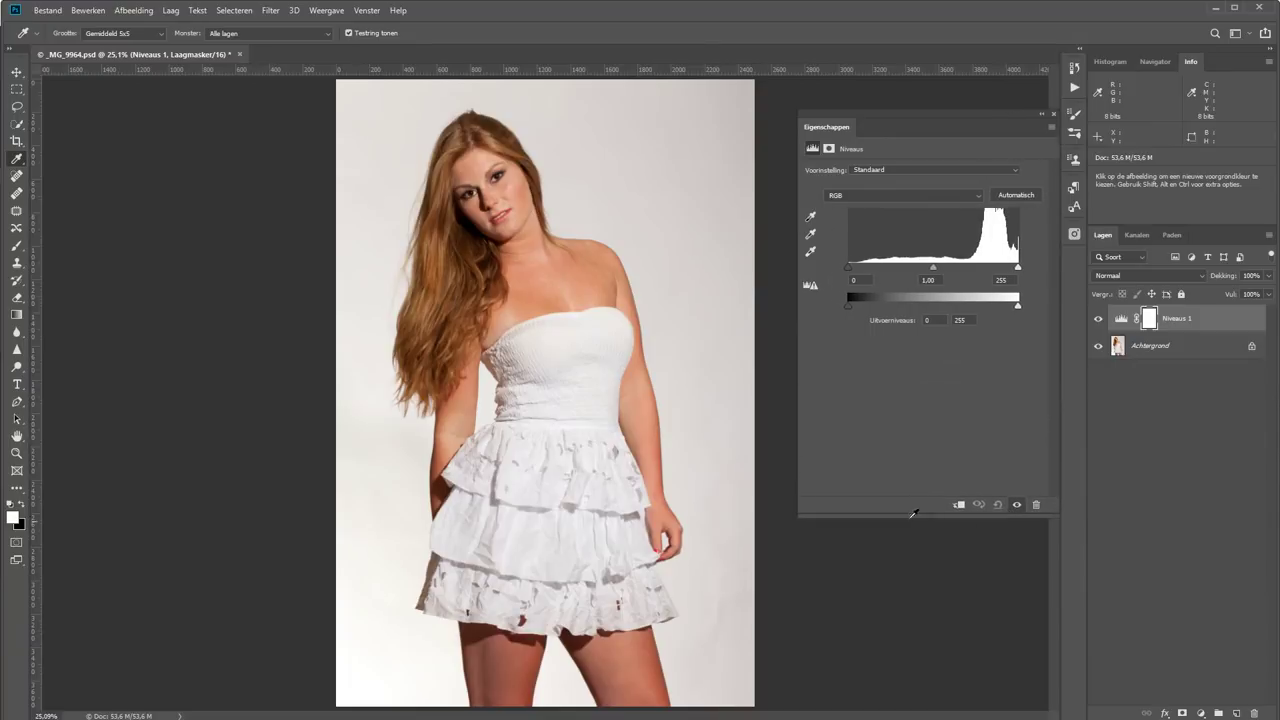
drag(896, 370, 889, 370)
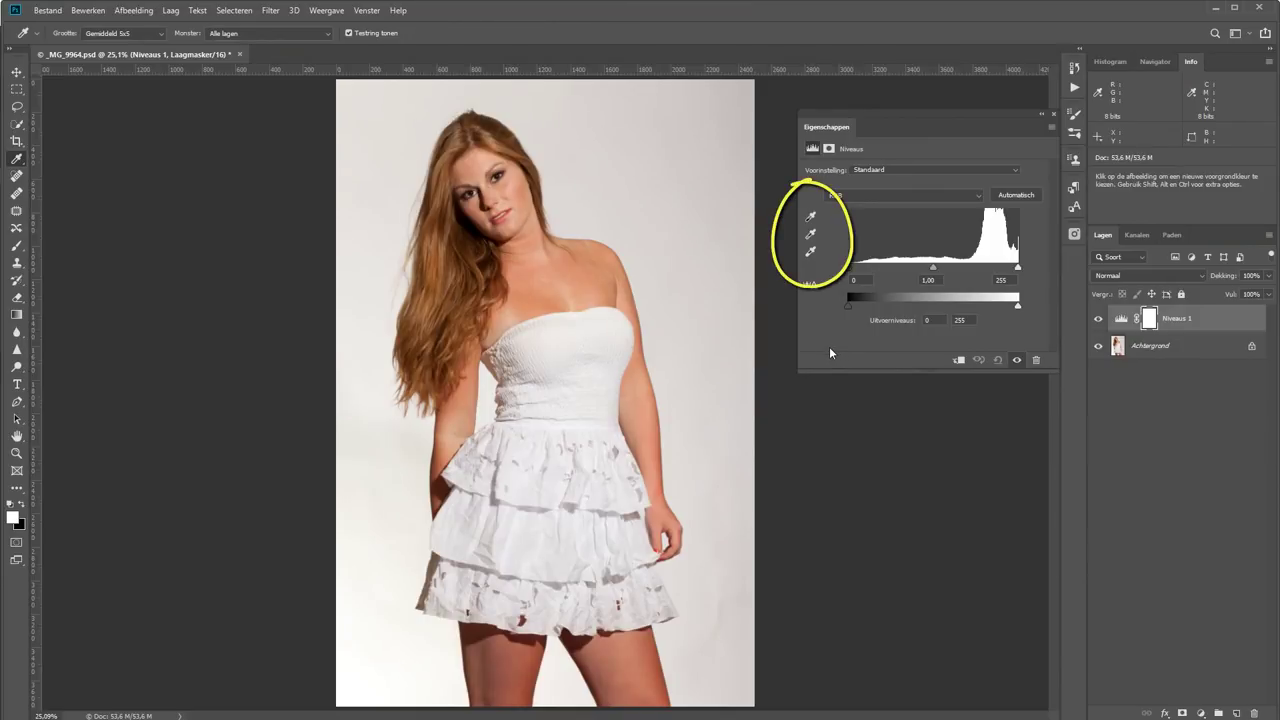
Set the Levels white point from the grey backdrop using a 31 by 31 averaged sample
click(816, 252)
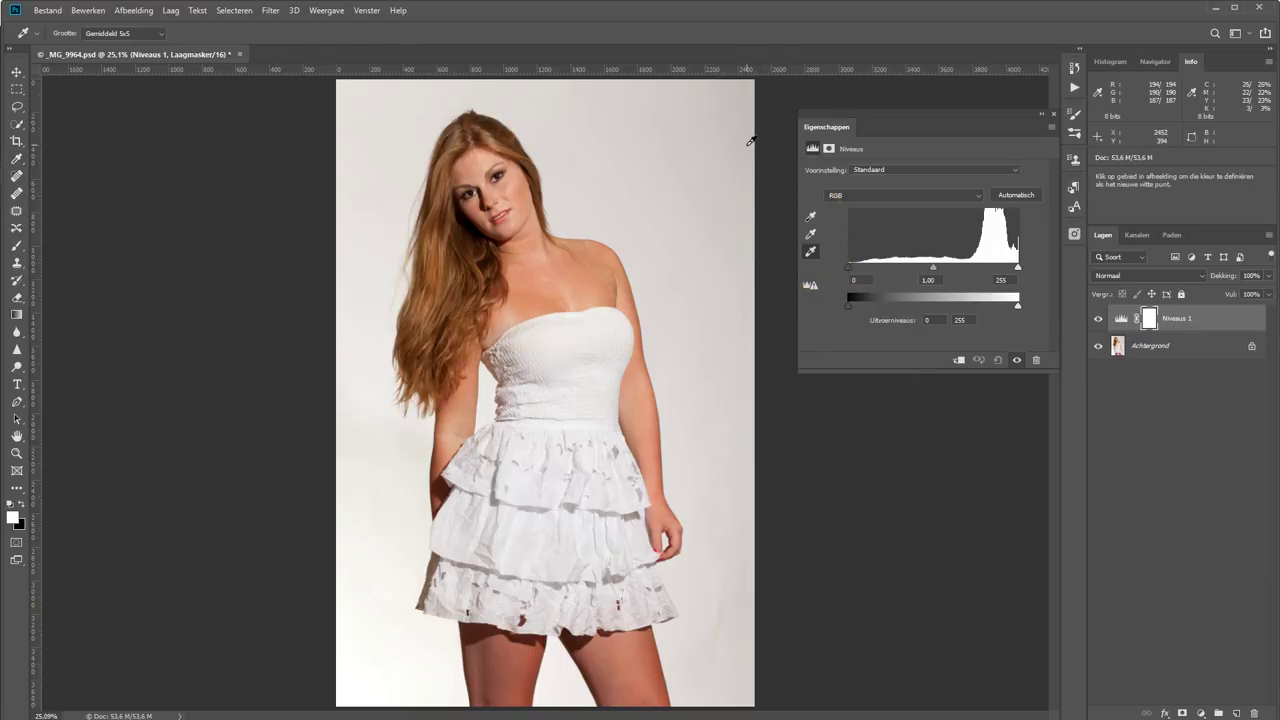
click(152, 35)
click(152, 87)
click(744, 96)
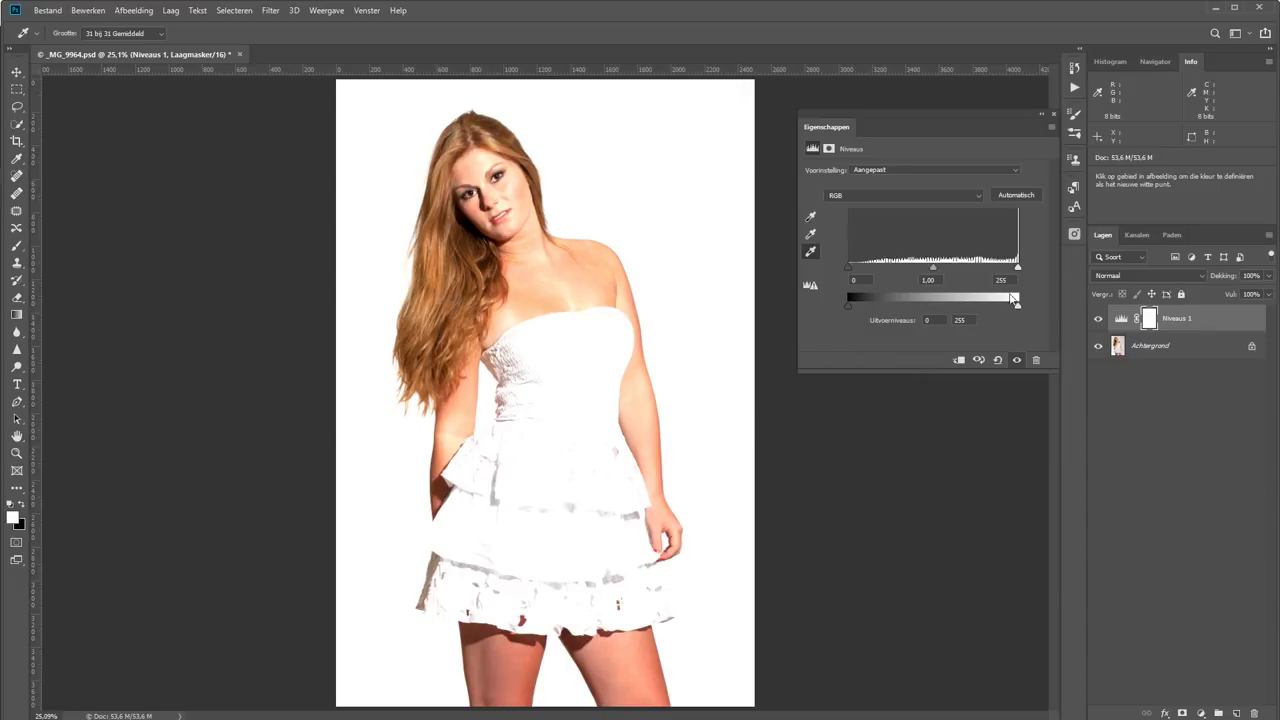
Compare the Levels effect on and off, then delete the Niveaus 1 layer
click(1099, 321)
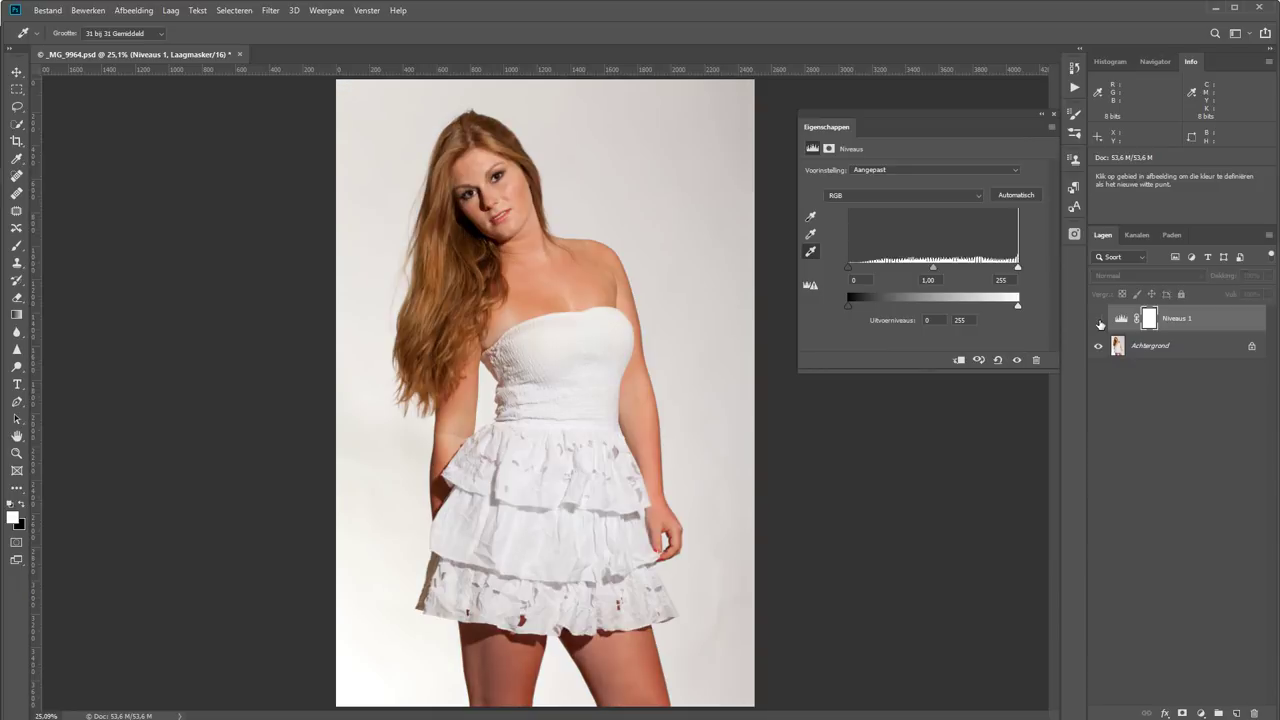
click(1099, 321)
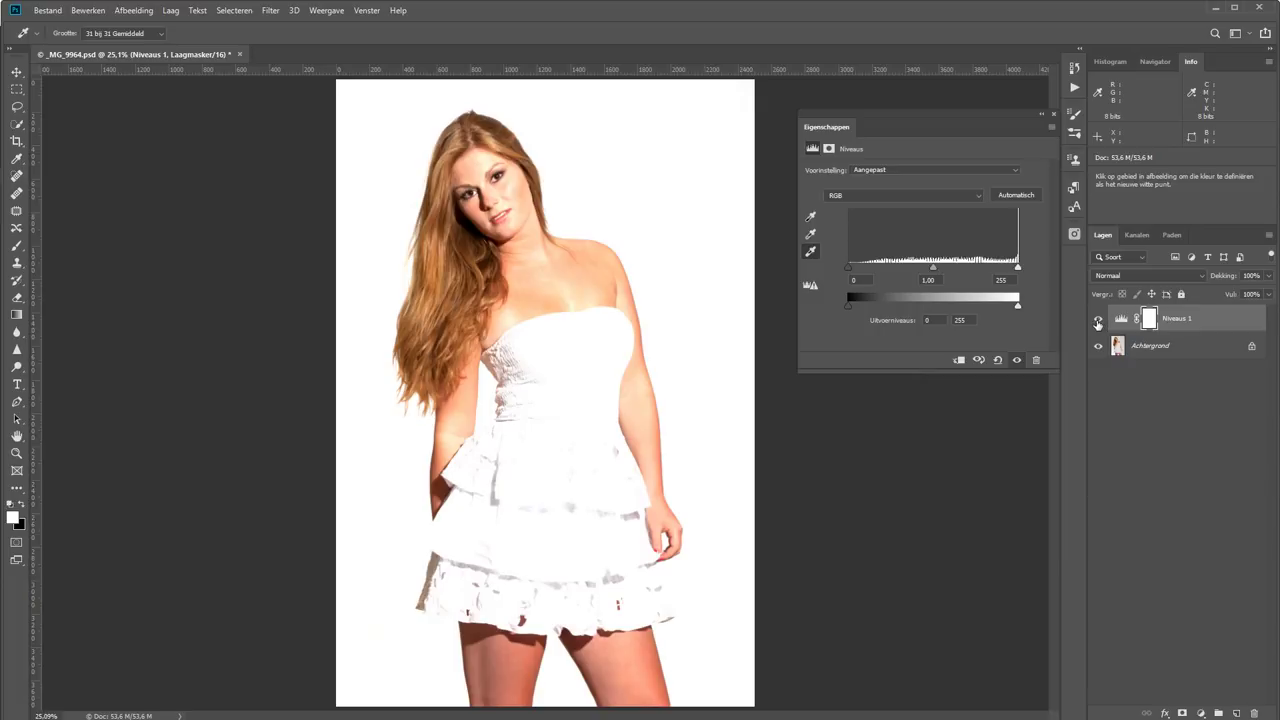
click(1098, 321)
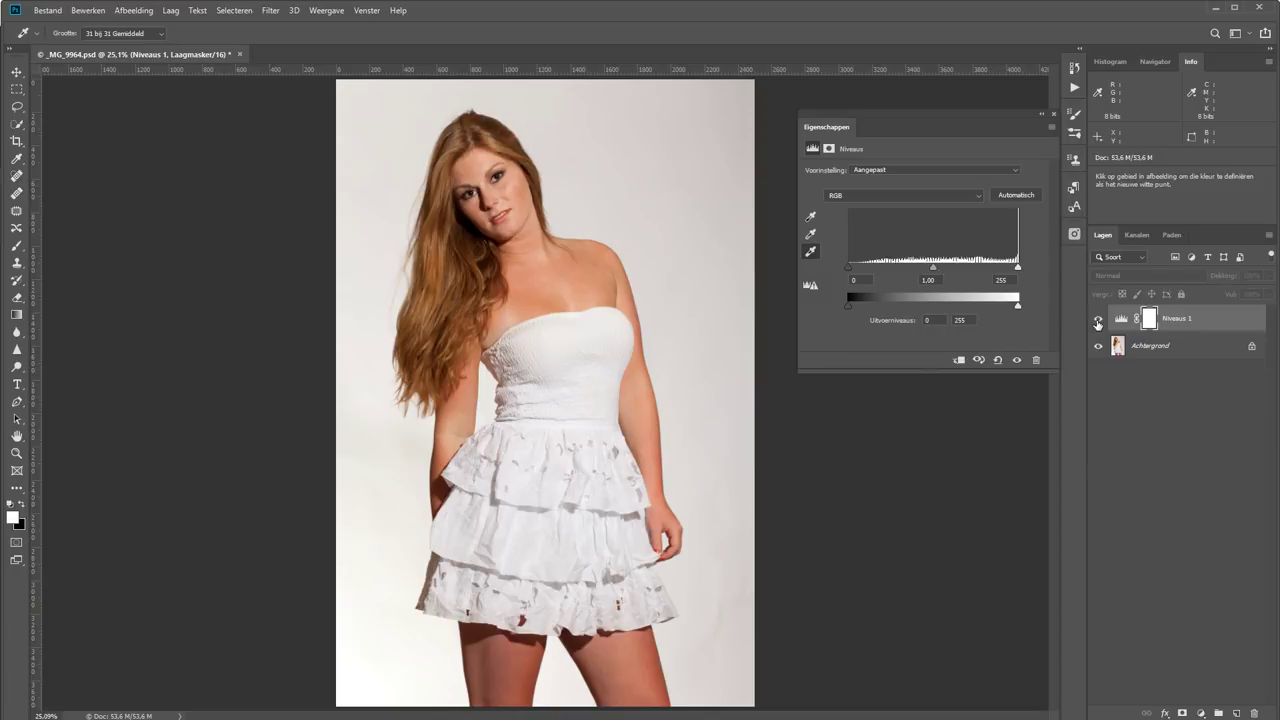
click(1098, 322)
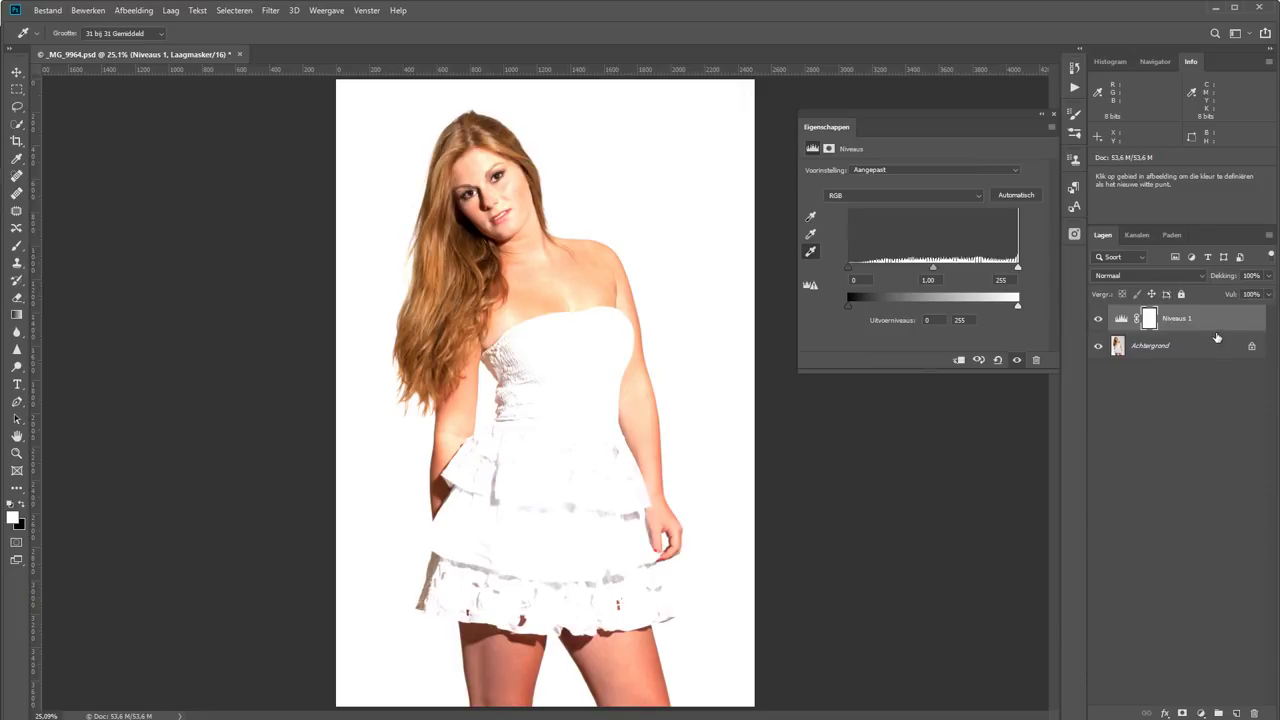
drag(1216, 324, 1254, 712)
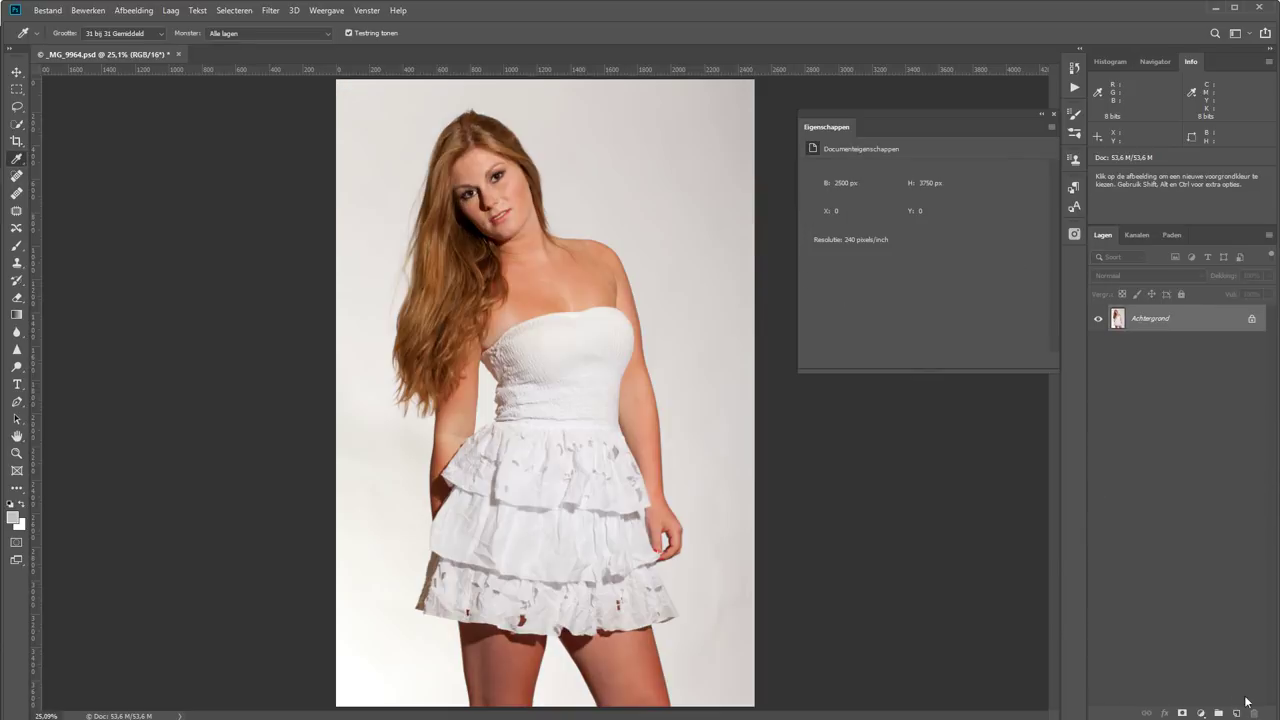
Dock the Properties panel and auto-select the woman with Select Subject
drag(824, 130, 1138, 222)
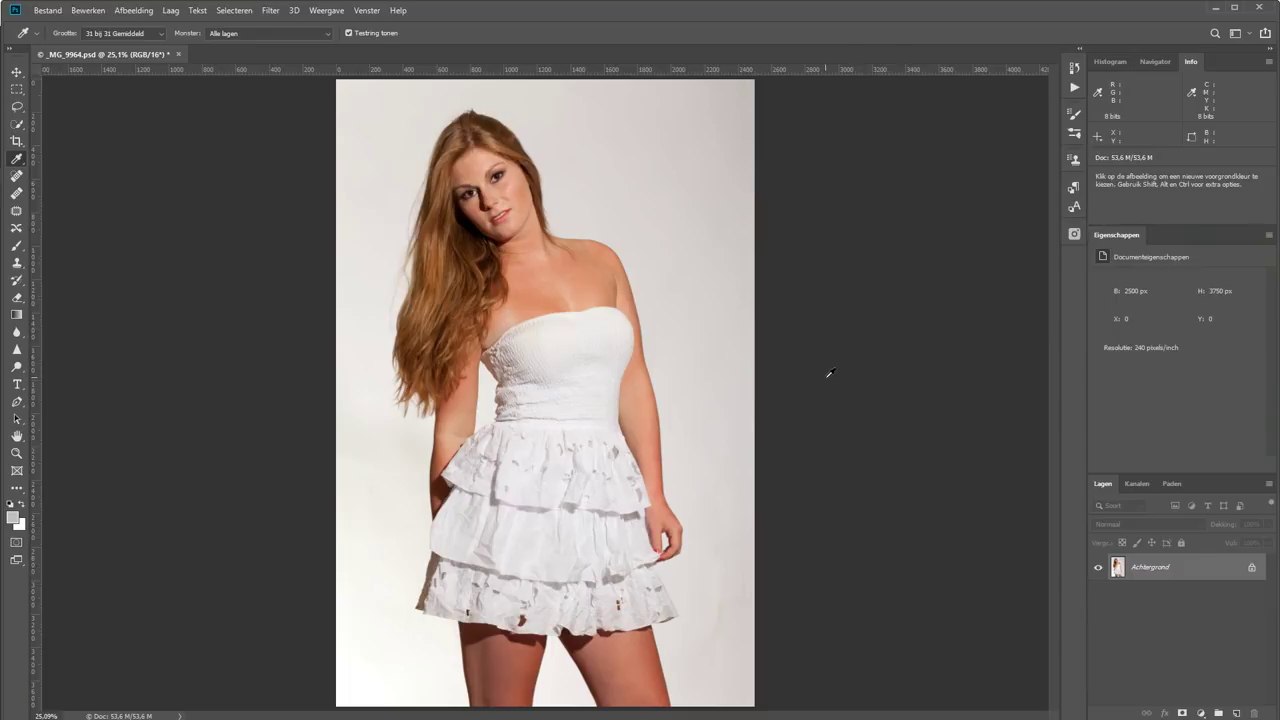
click(17, 124)
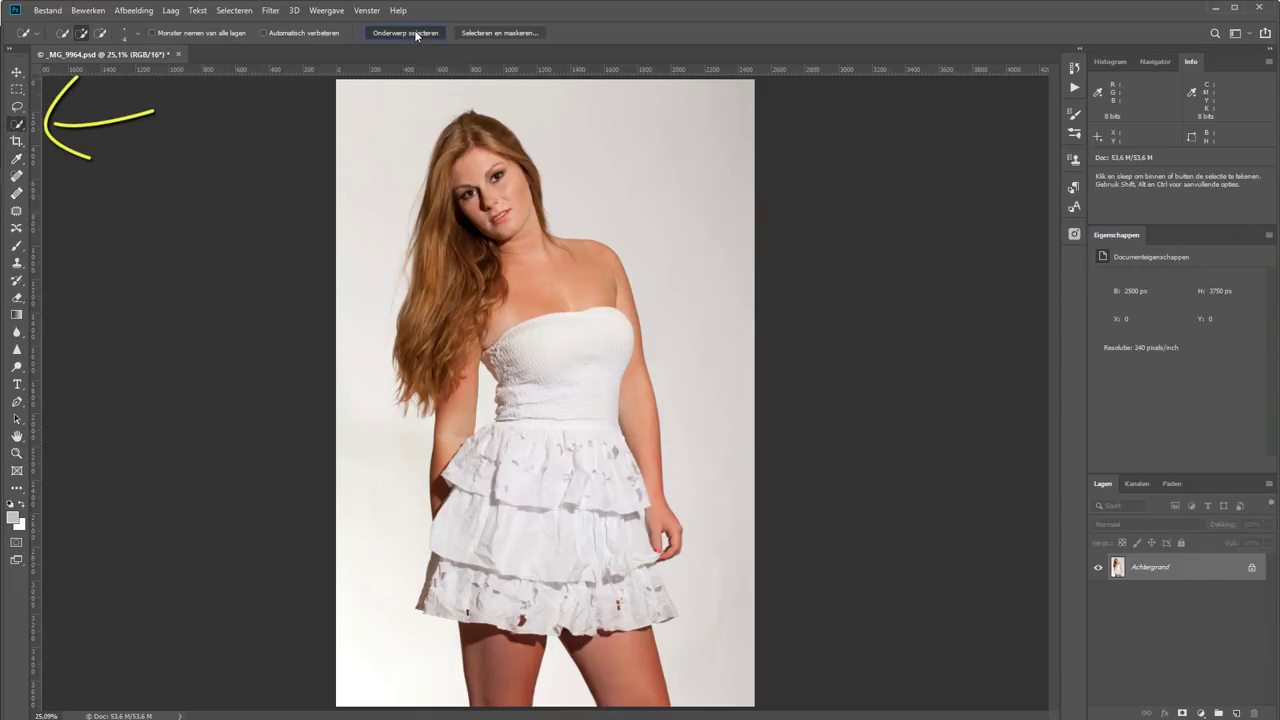
click(416, 36)
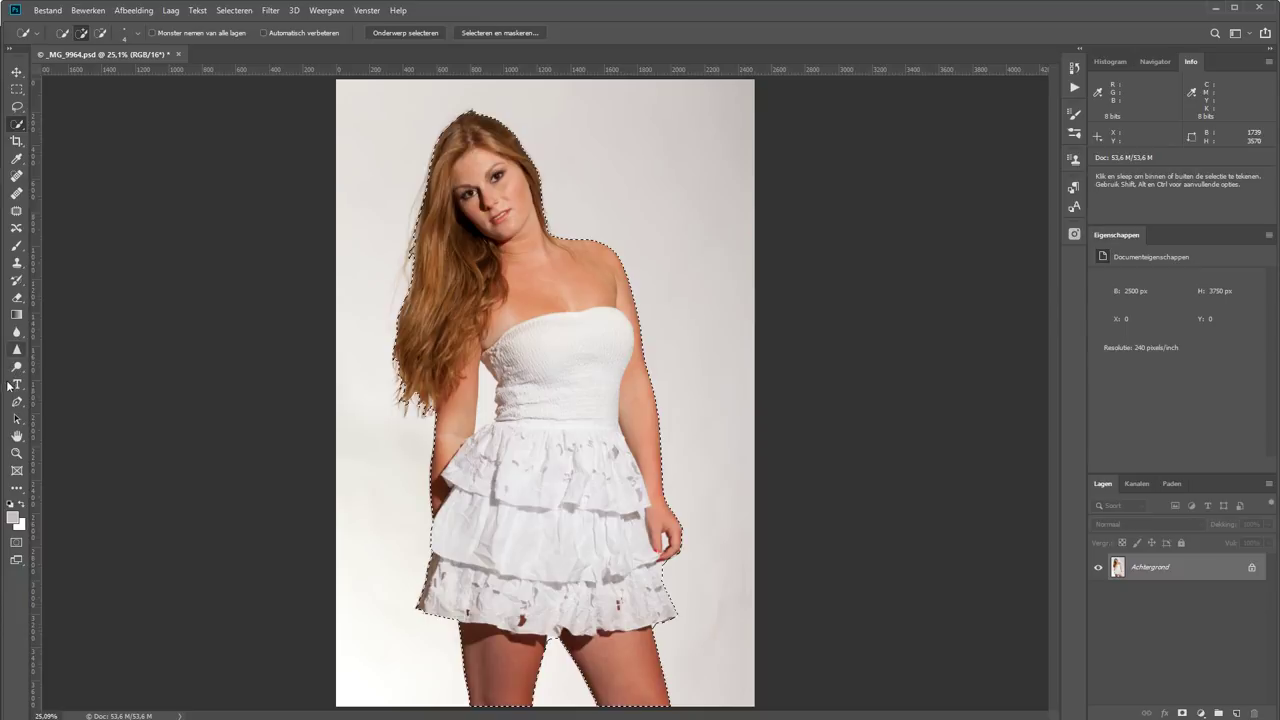
Inspect the subject selection's arm, hair and head edges up close, then discard the selection
click(16, 453)
drag(440, 328, 527, 463)
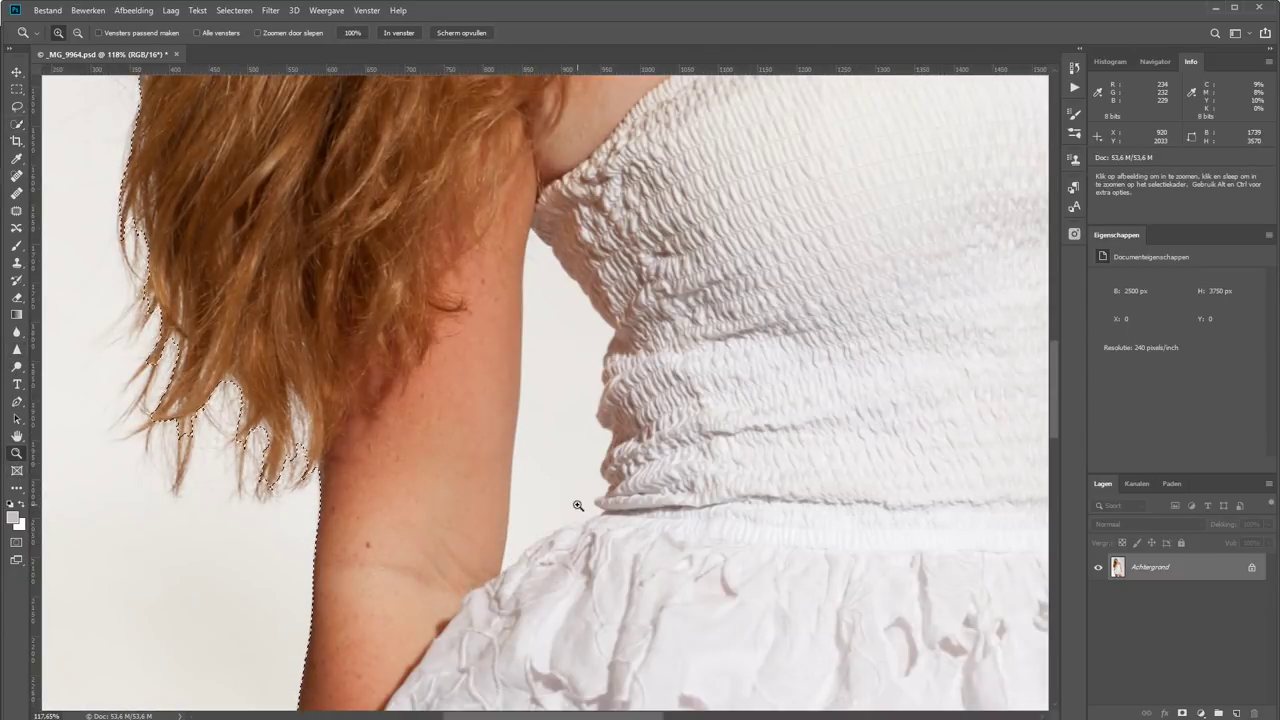
mouse_move(372, 182)
mouse_down()
mouse_move(426, 346)
mouse_move(506, 480)
mouse_up()
drag(571, 246, 585, 503)
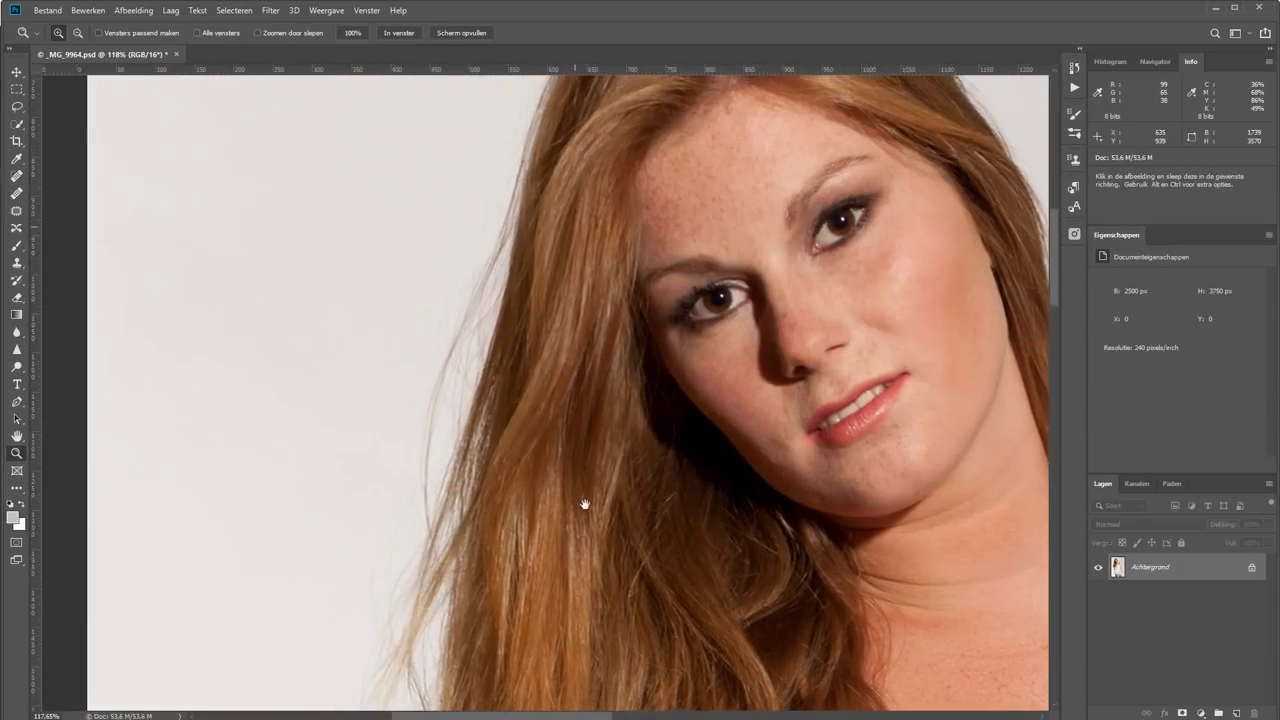
mouse_move(643, 317)
mouse_down()
mouse_move(620, 477)
mouse_move(575, 551)
mouse_up()
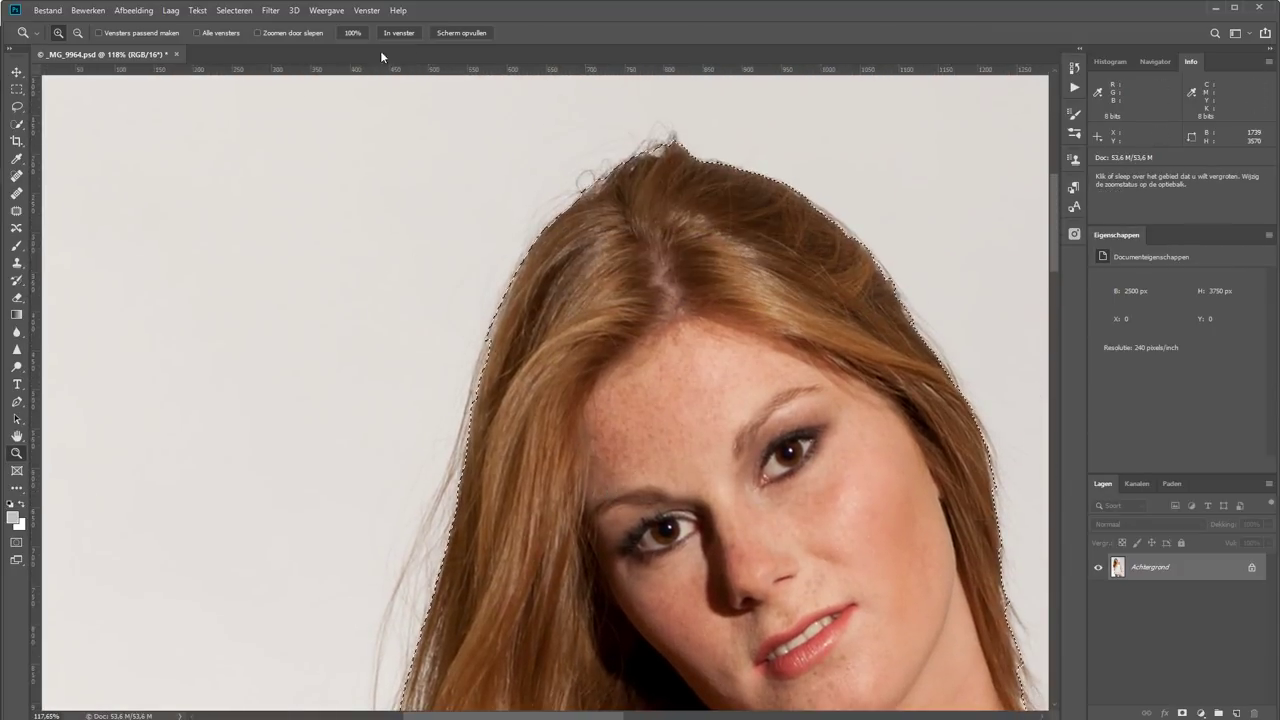
click(400, 33)
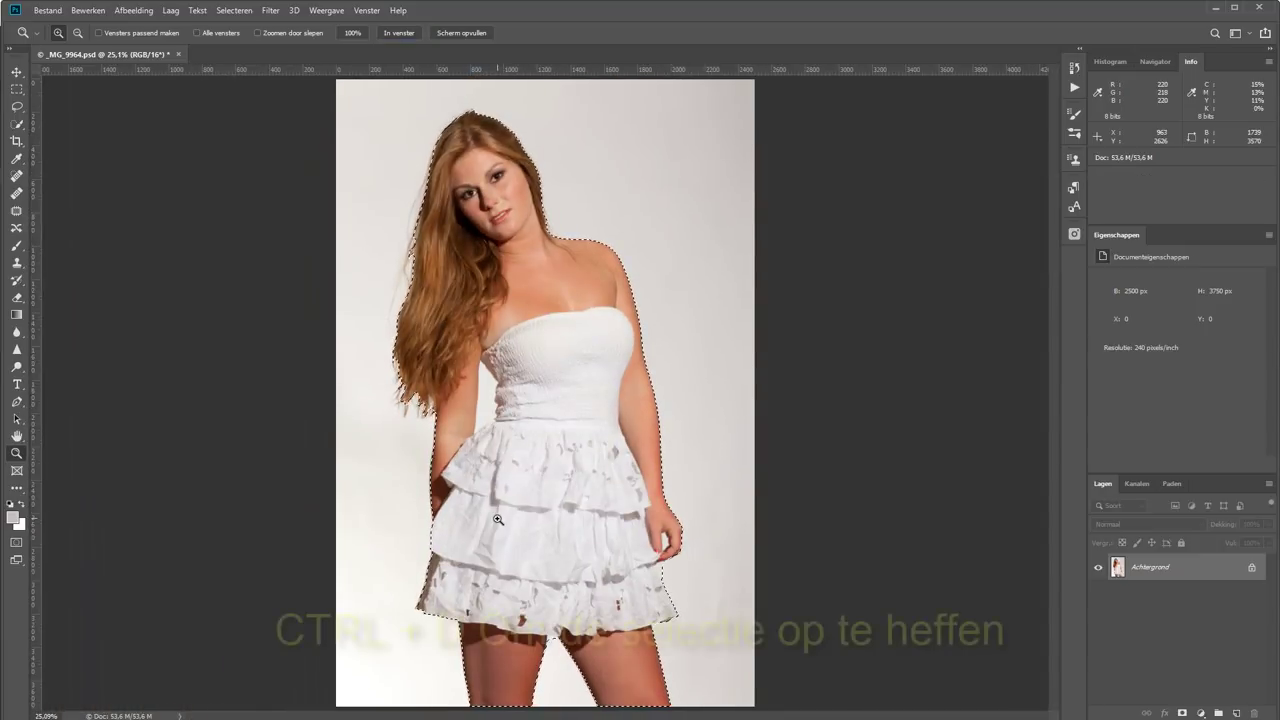
key(ctrl+d)
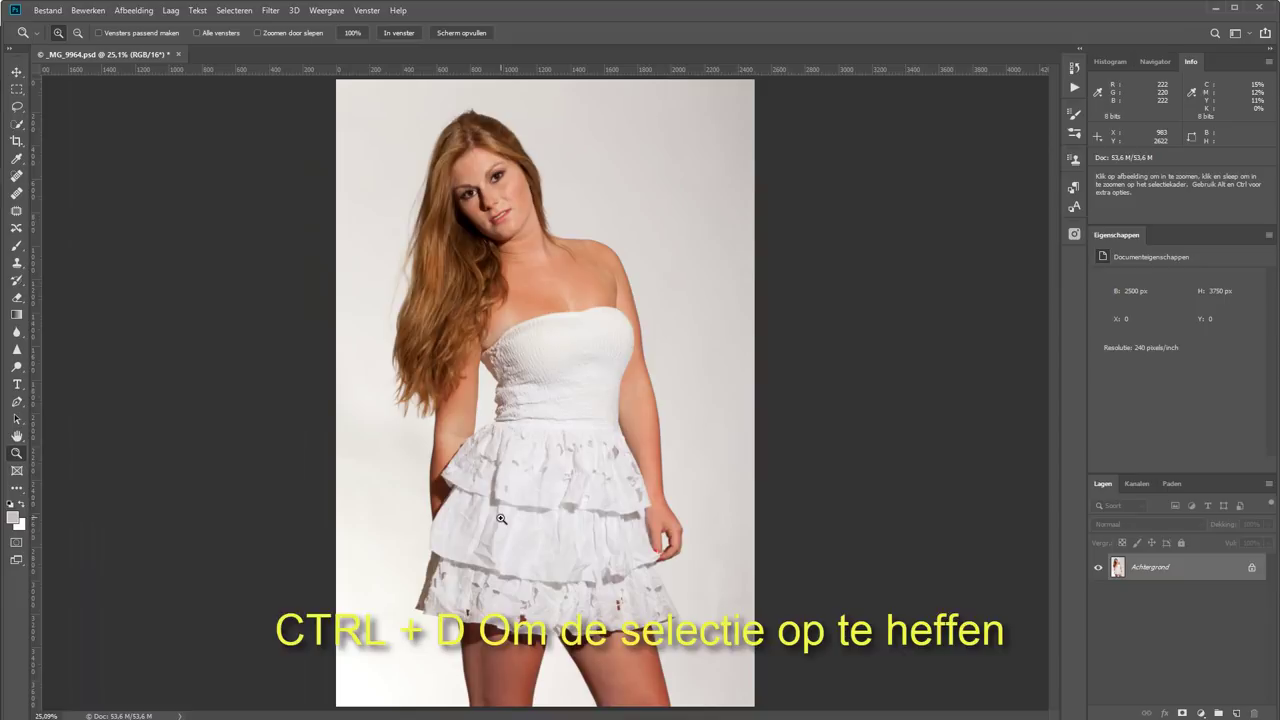
click(18, 125)
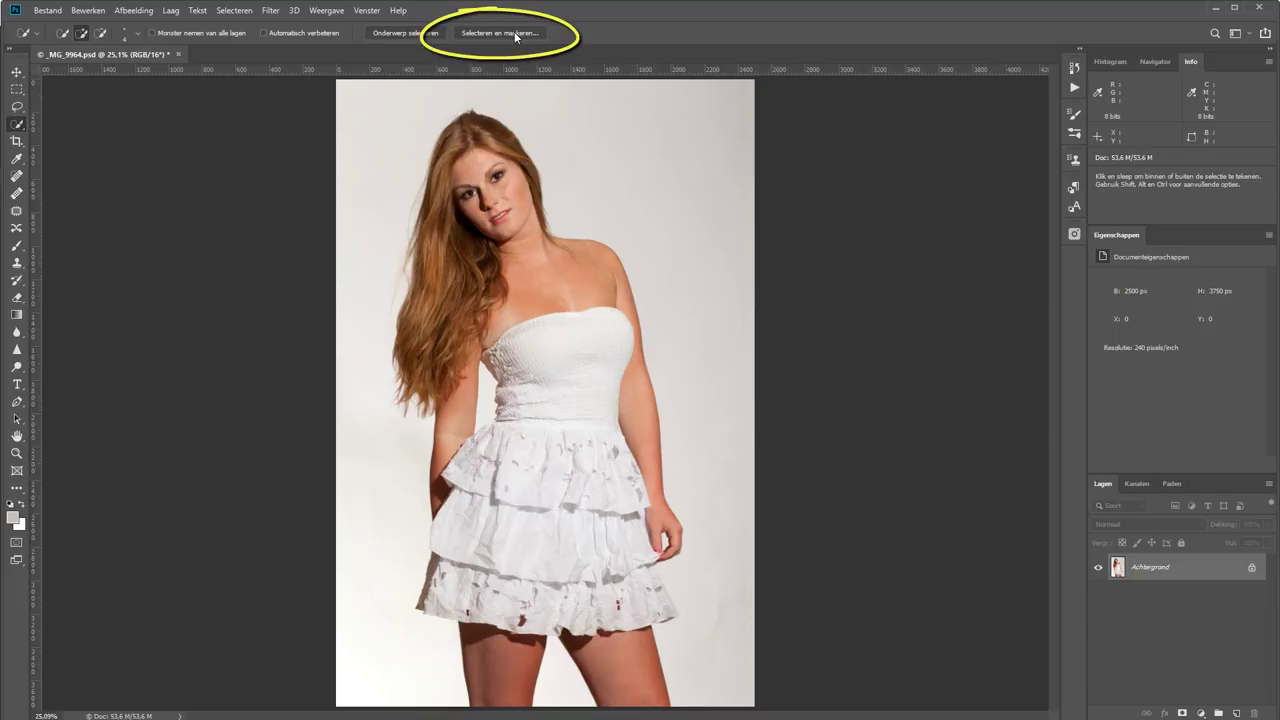
Open Select and Mask with the Marching Ants preview mode
click(516, 35)
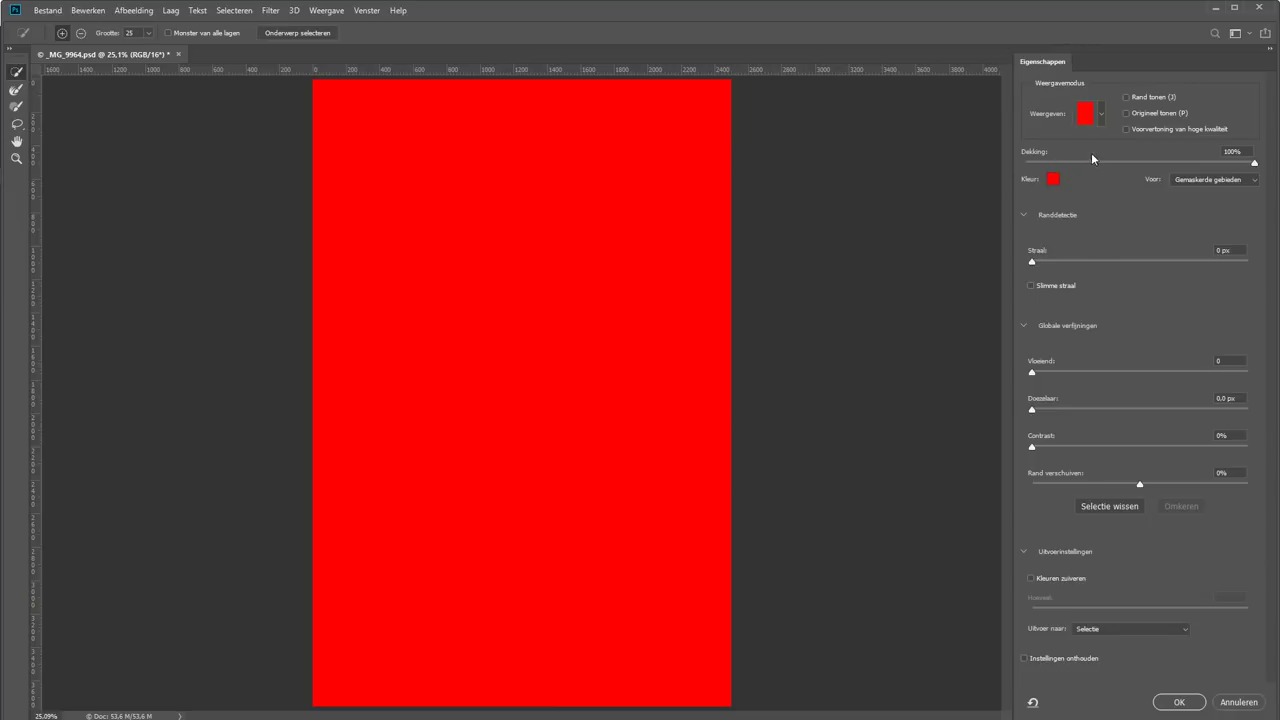
click(1102, 117)
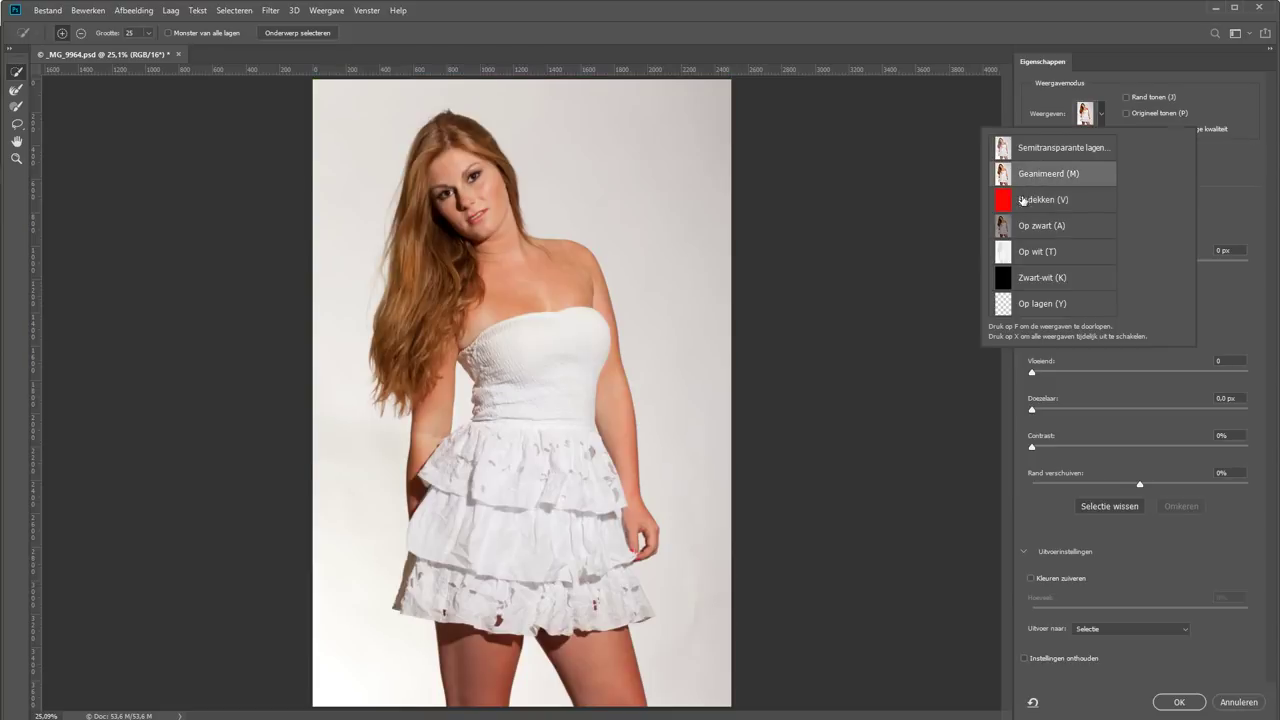
click(920, 227)
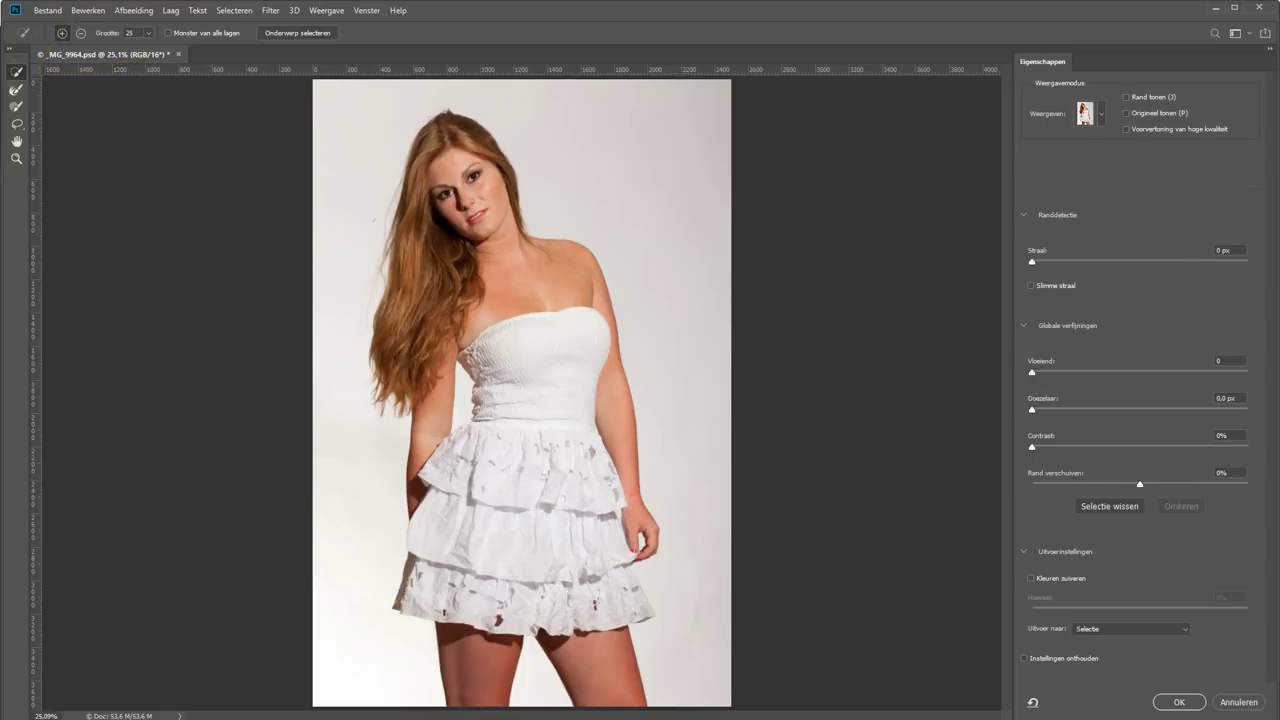
Paint the woman into the selection, including hair, left arm and skirt edge, shown in Overlay view
mouse_move(458, 160)
mouse_down()
mouse_move(490, 240)
mouse_move(470, 480)
mouse_move(520, 510)
mouse_move(490, 680)
mouse_up()
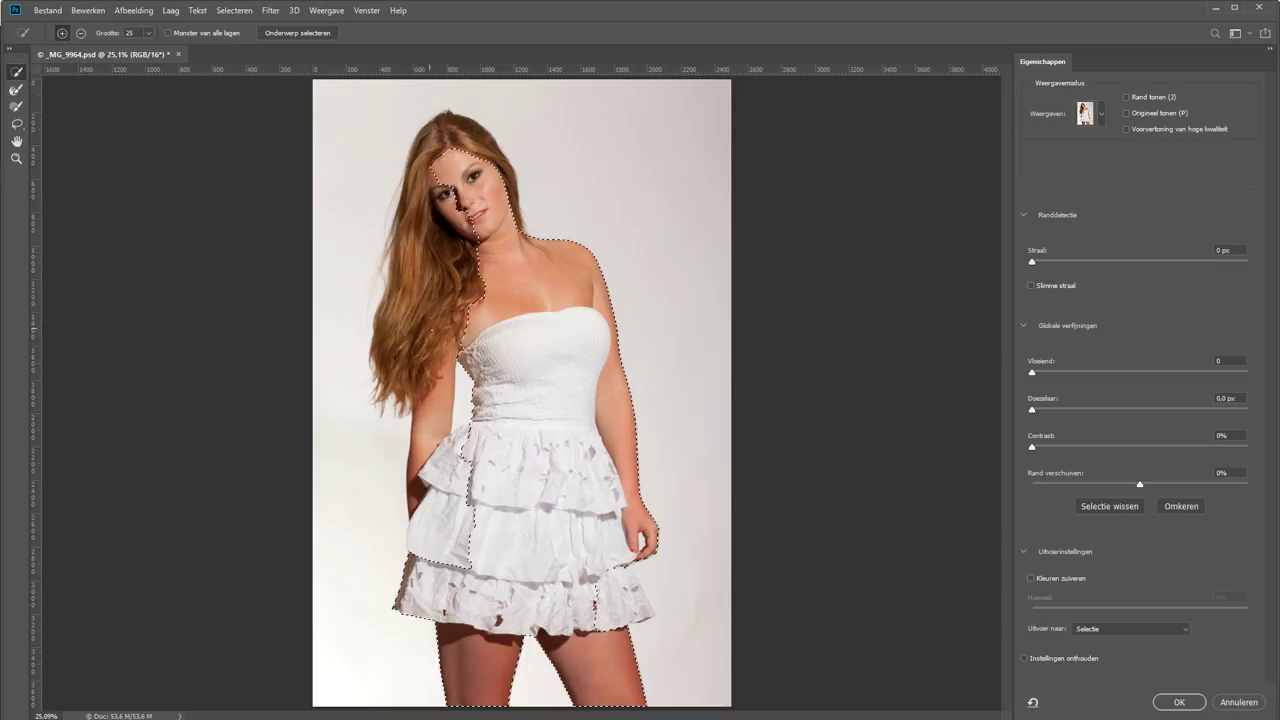
drag(440, 150, 415, 400)
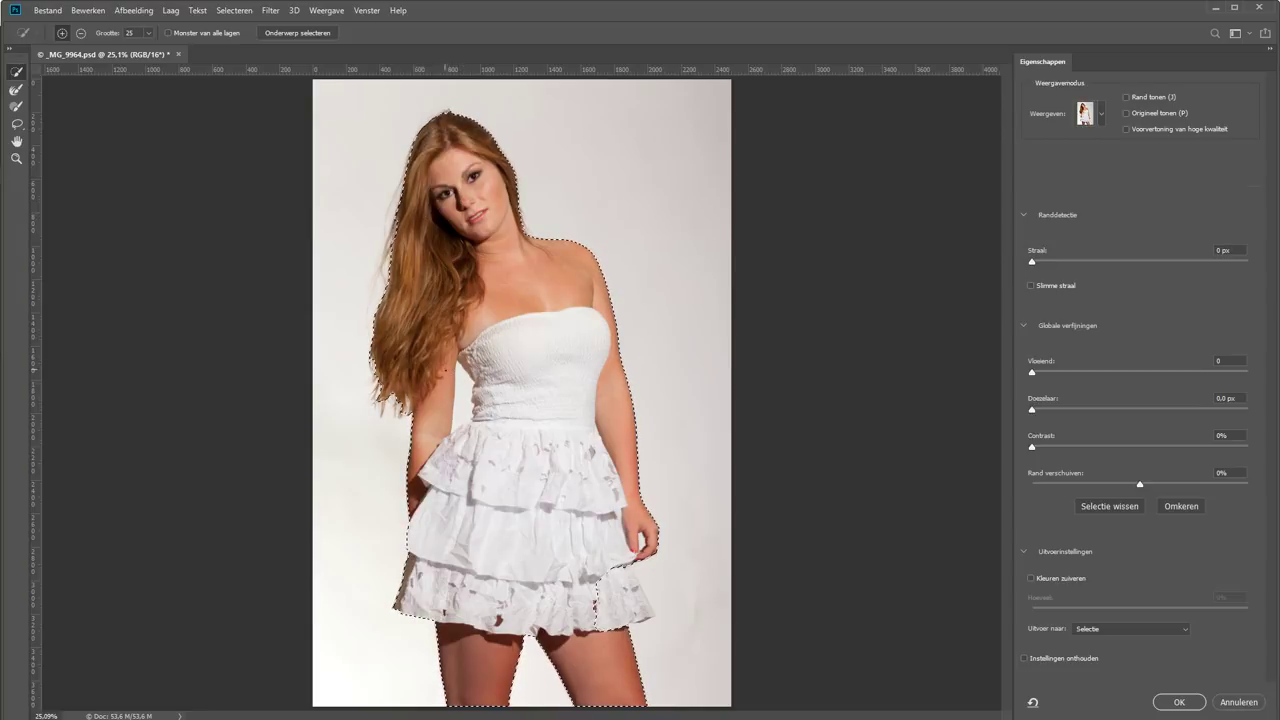
click(1101, 114)
click(1042, 203)
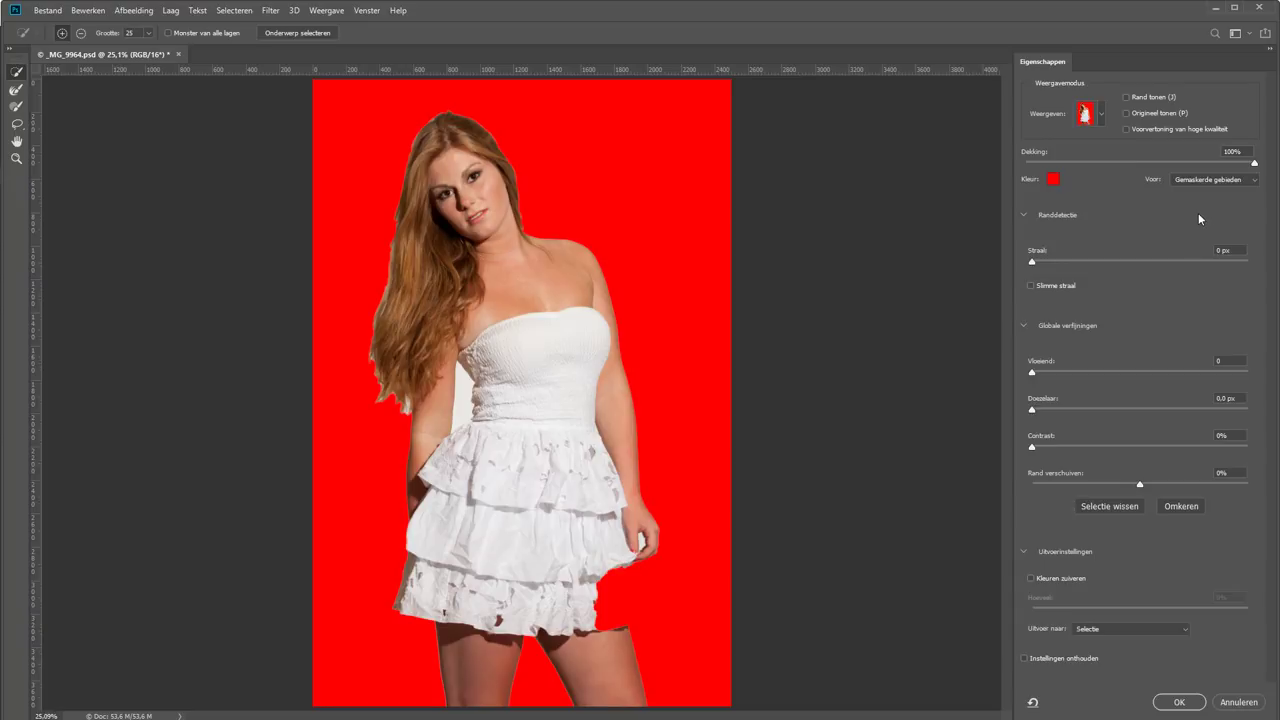
Lower the red overlay opacity to 48% and zoom in on the arm and dress
drag(1166, 162, 1133, 165)
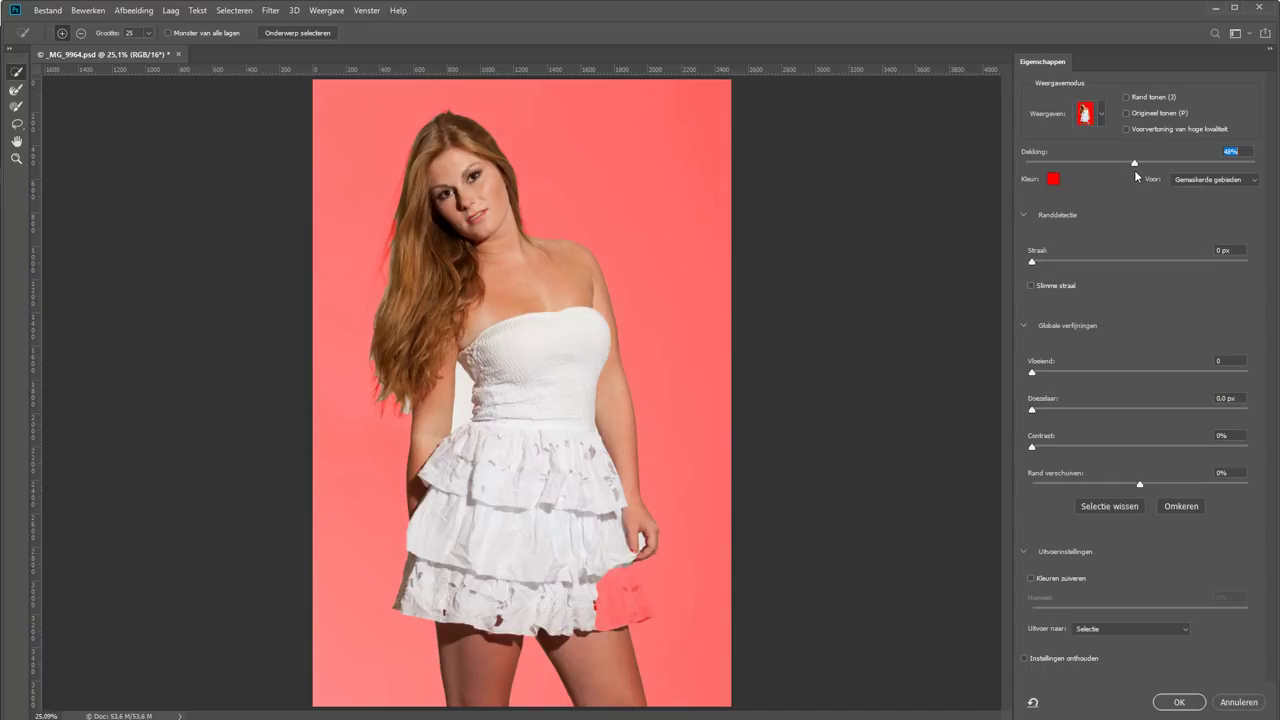
key(Down)
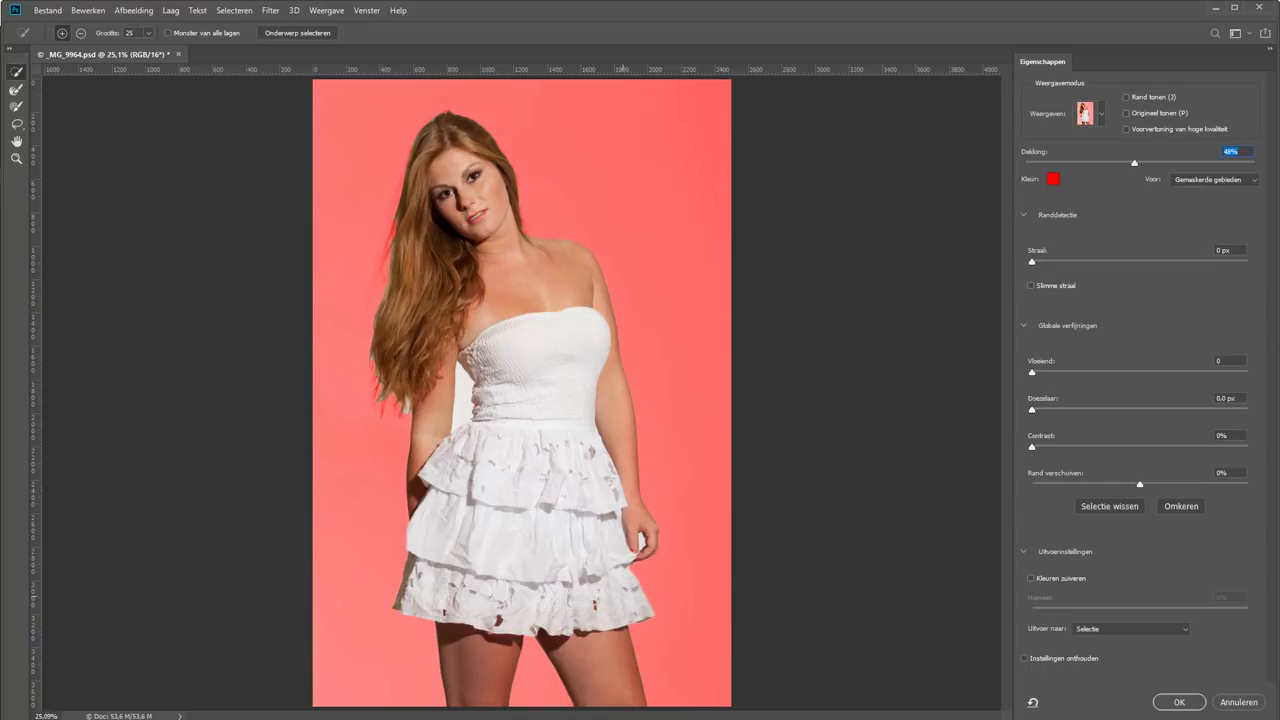
key(z)
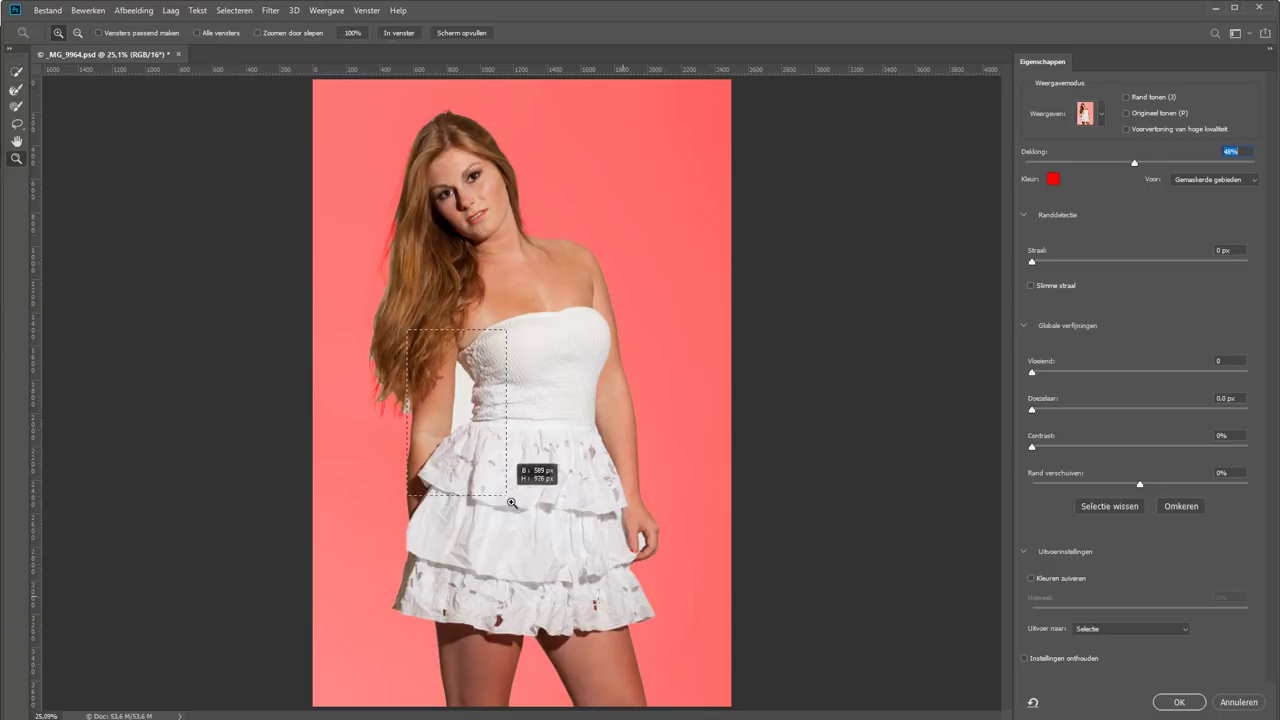
click(516, 466)
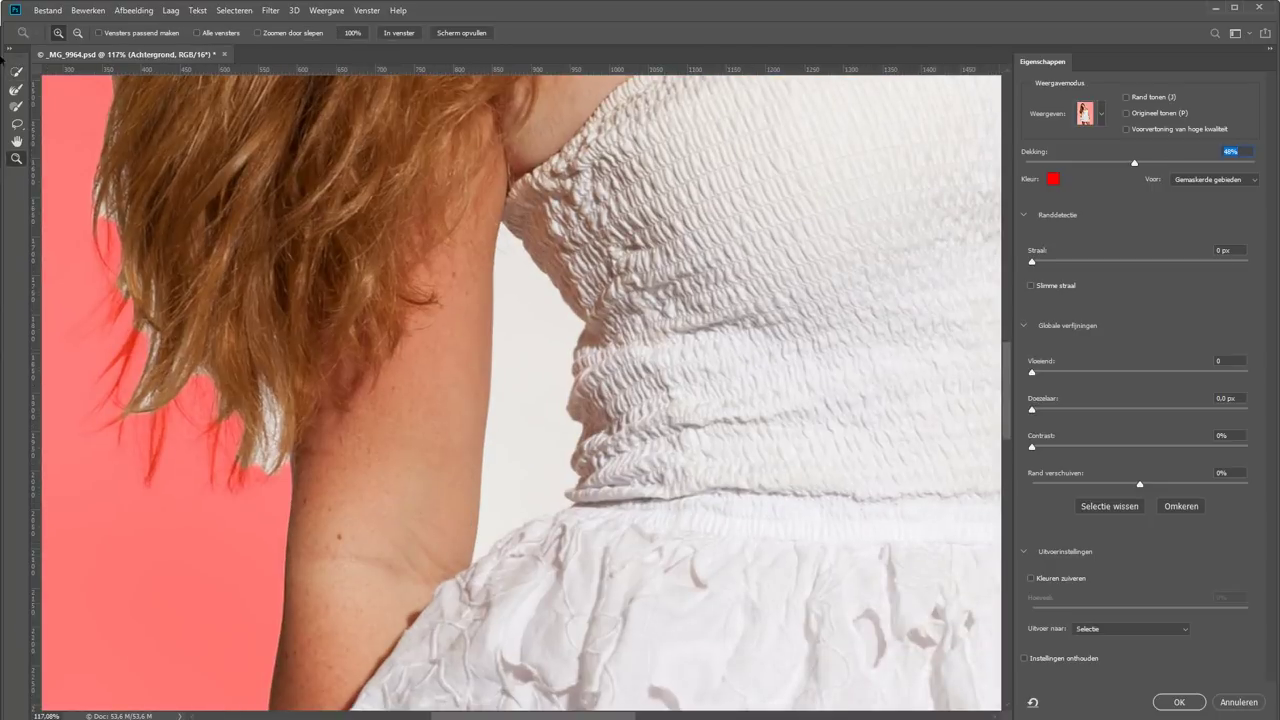
Subtract the backdrop gap between the arm and dress from the selection
click(17, 71)
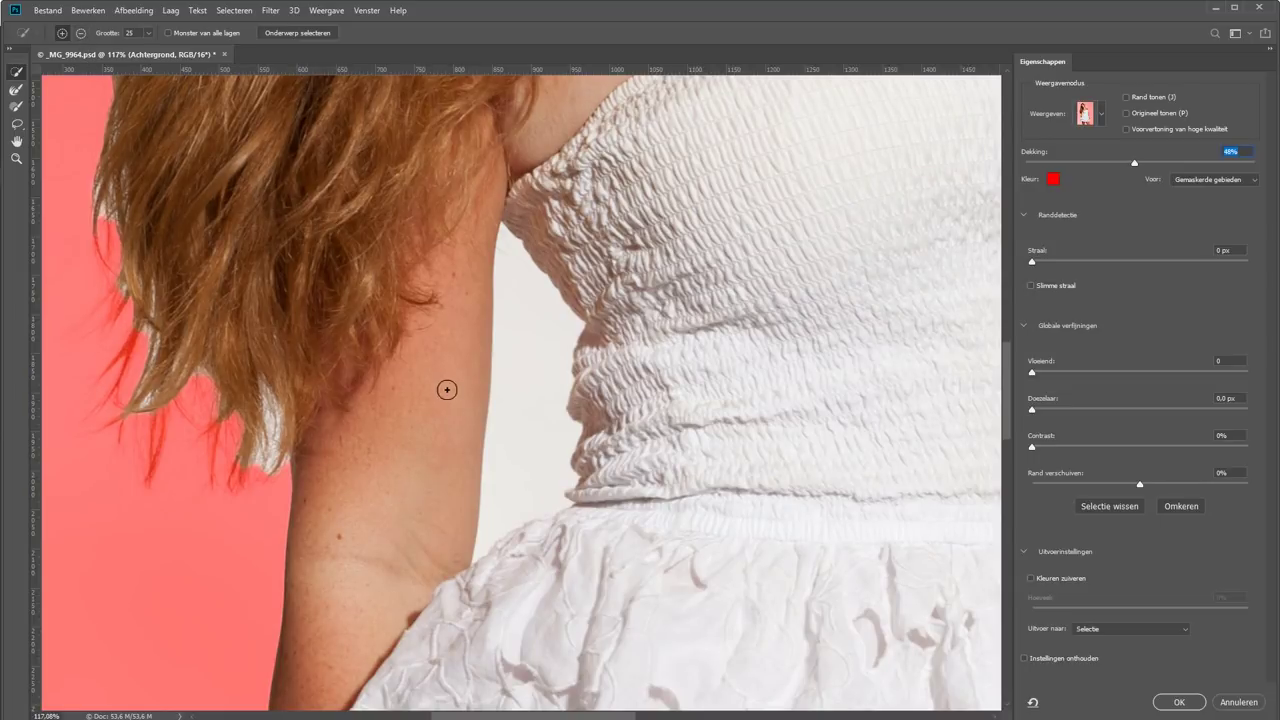
key(alt)
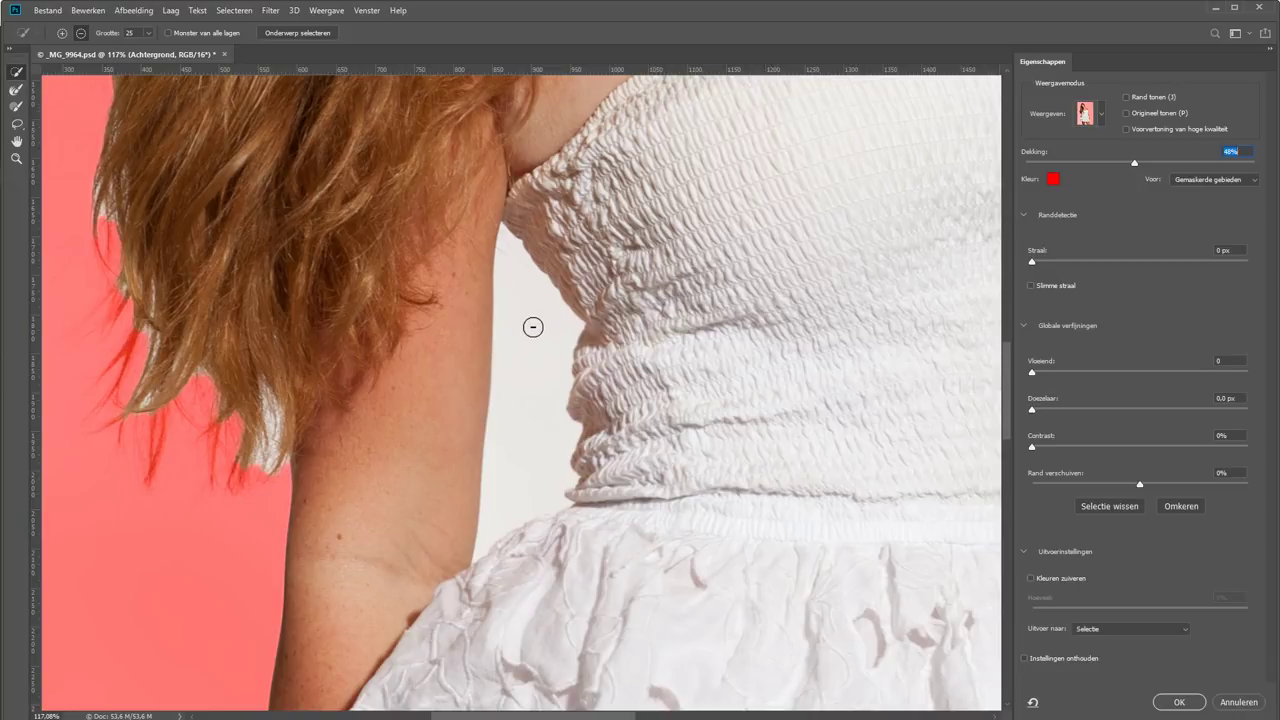
drag(533, 327, 531, 346)
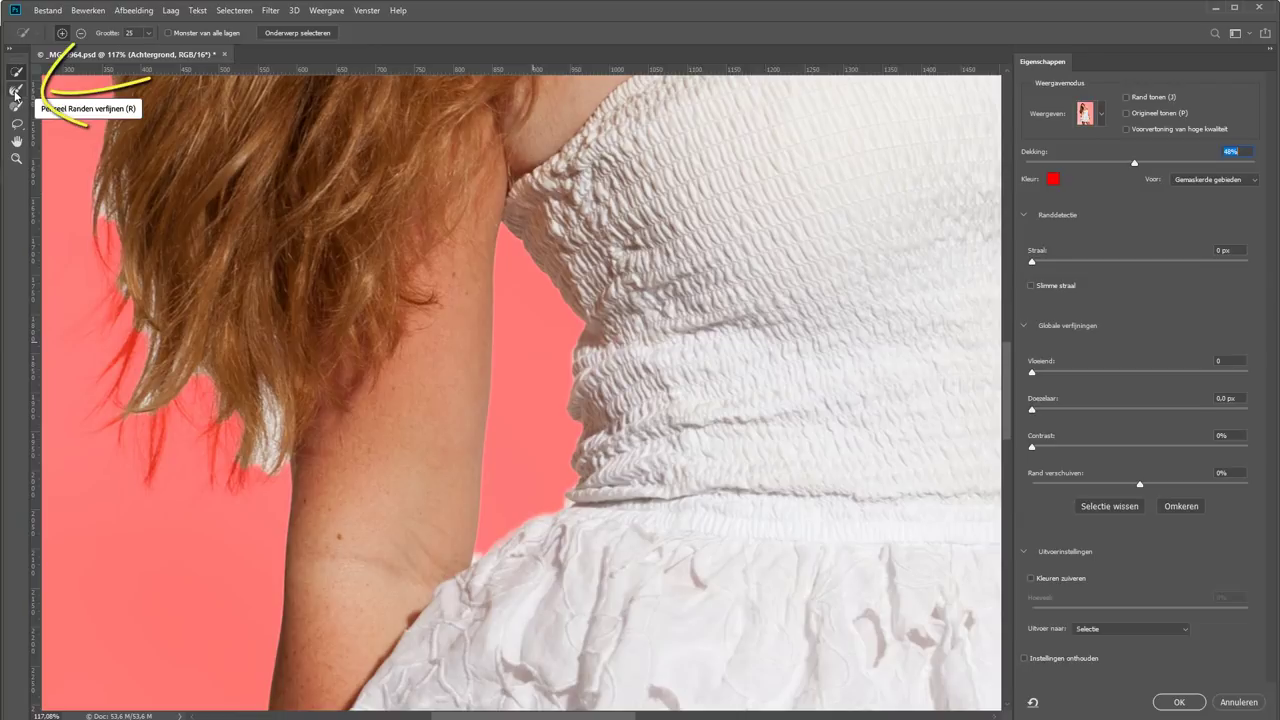
Refine the lower-left hair strands and hair tips with the Refine Edge Brush
click(15, 91)
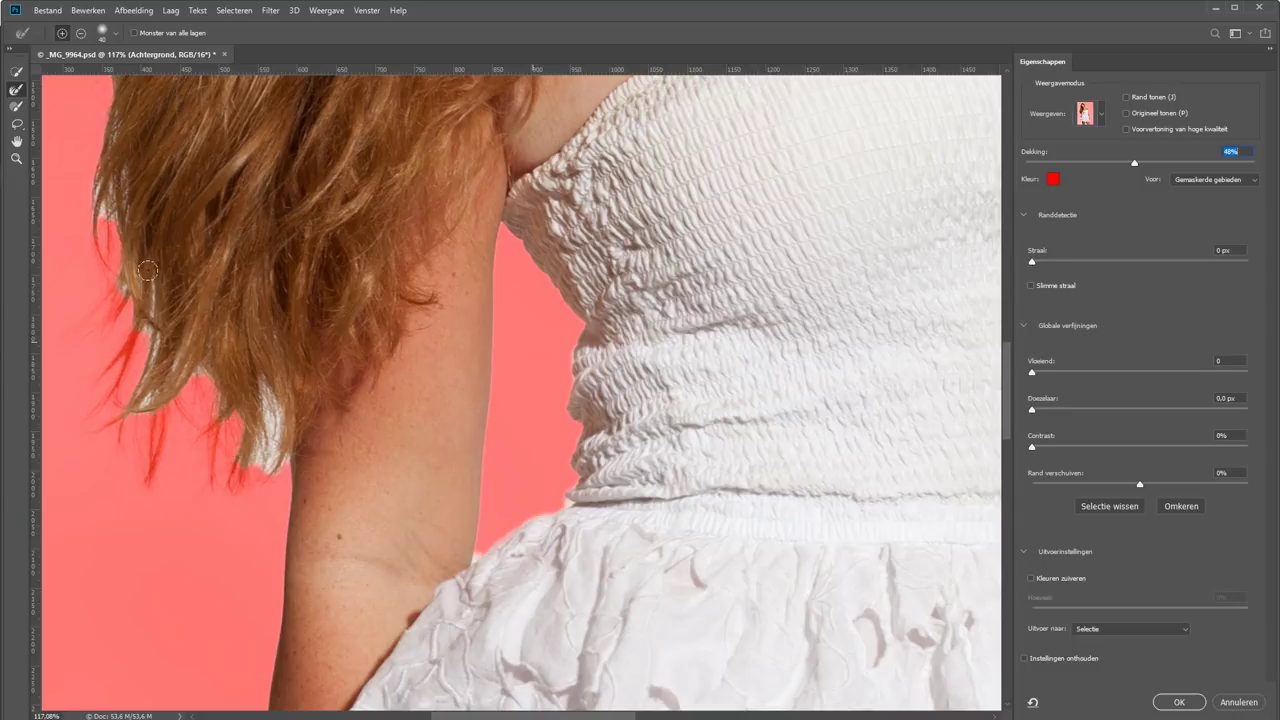
mouse_move(132, 345)
mouse_down()
mouse_move(115, 375)
mouse_move(120, 430)
mouse_move(157, 437)
mouse_up()
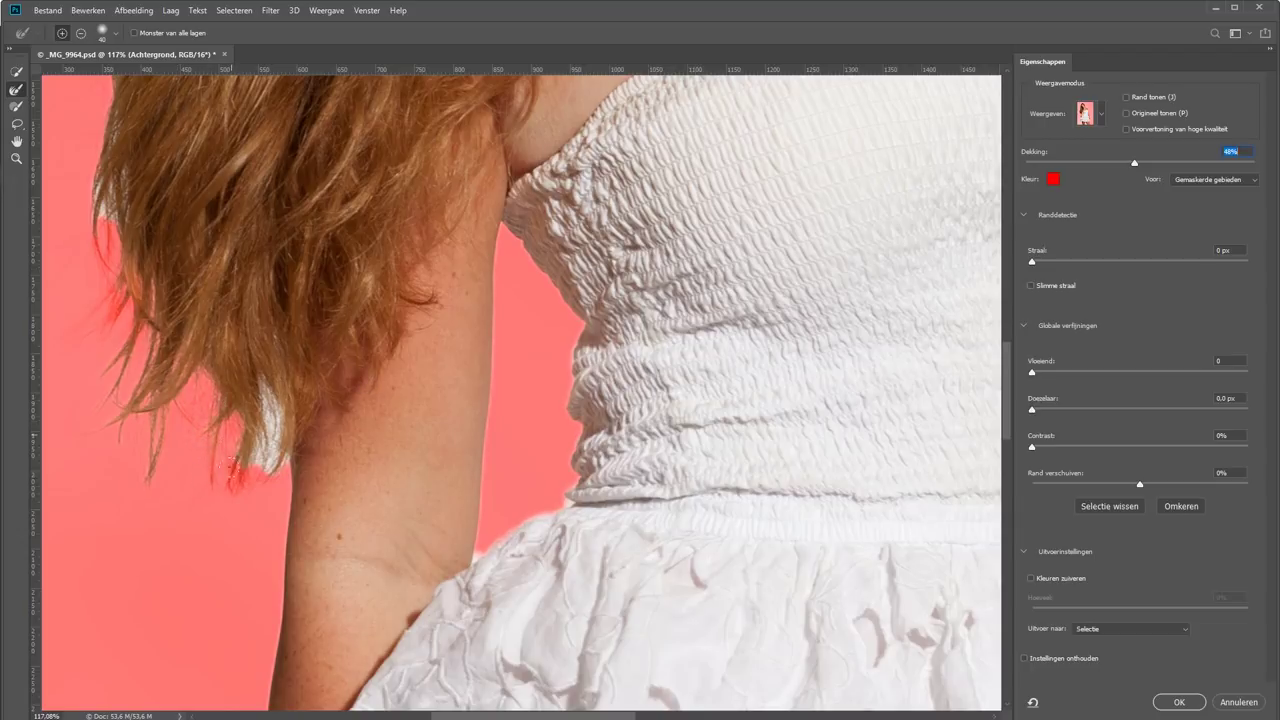
drag(230, 461, 280, 439)
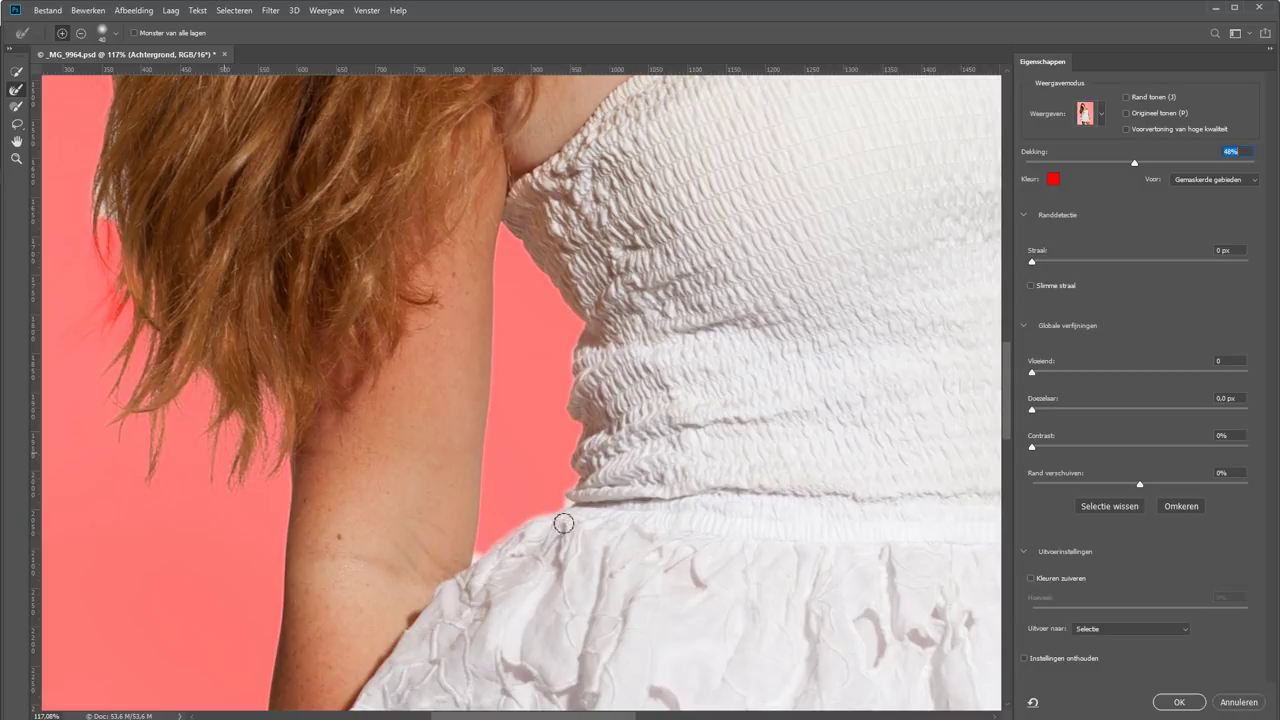
Zoom in where arm meets dress and refine the arm and skin edges with a size-7 brush
key(z)
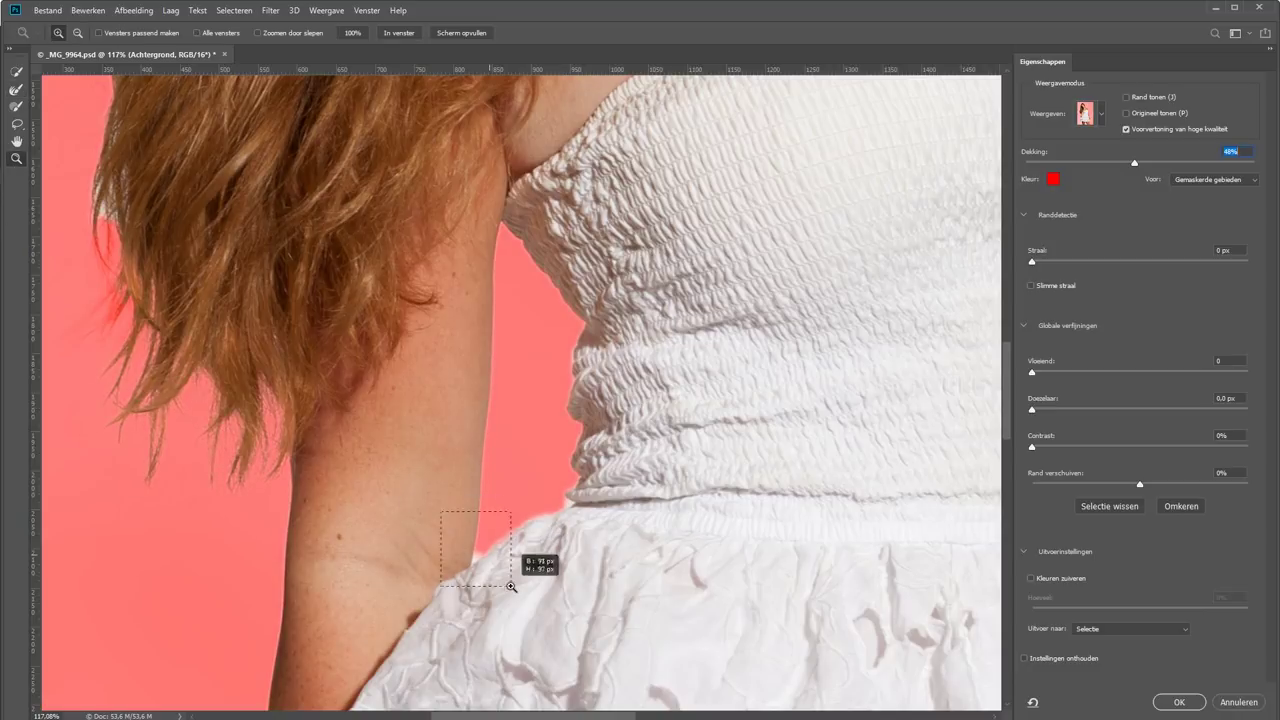
drag(438, 512, 530, 570)
key(r)
key(bracketleft)
key(bracketleft)
key(bracketleft)
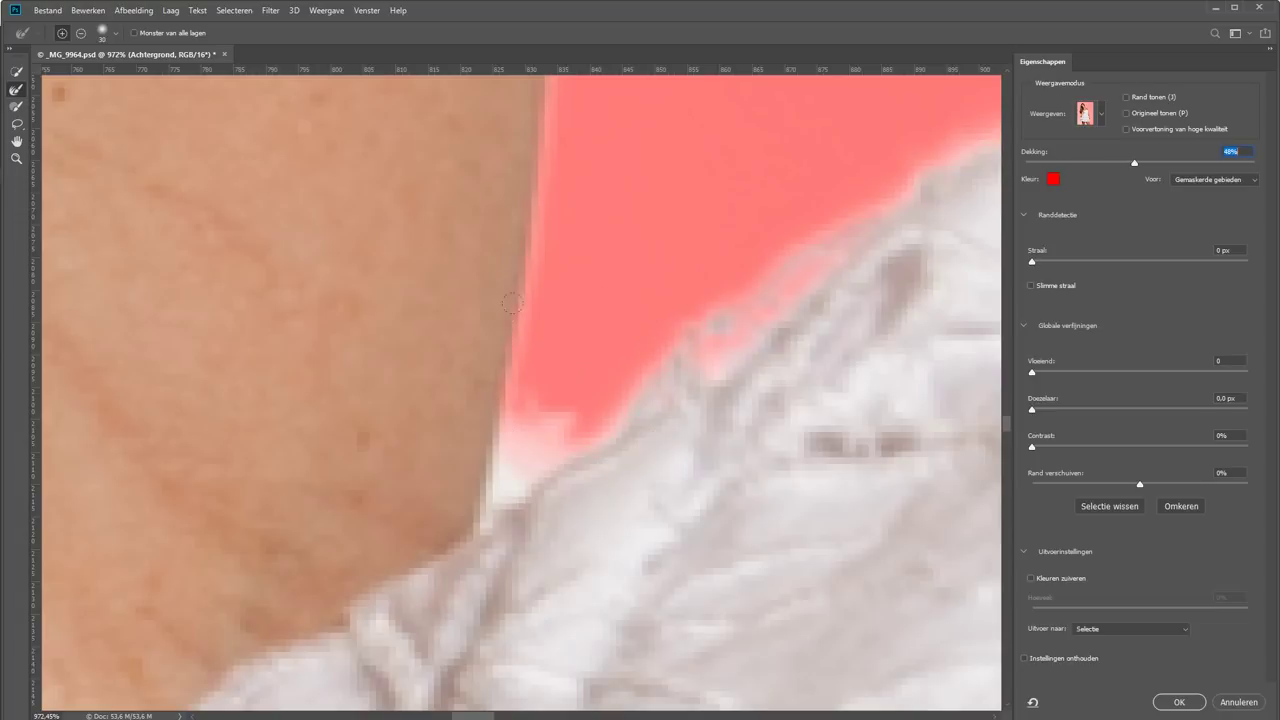
key(bracketleft)
drag(544, 376, 515, 459)
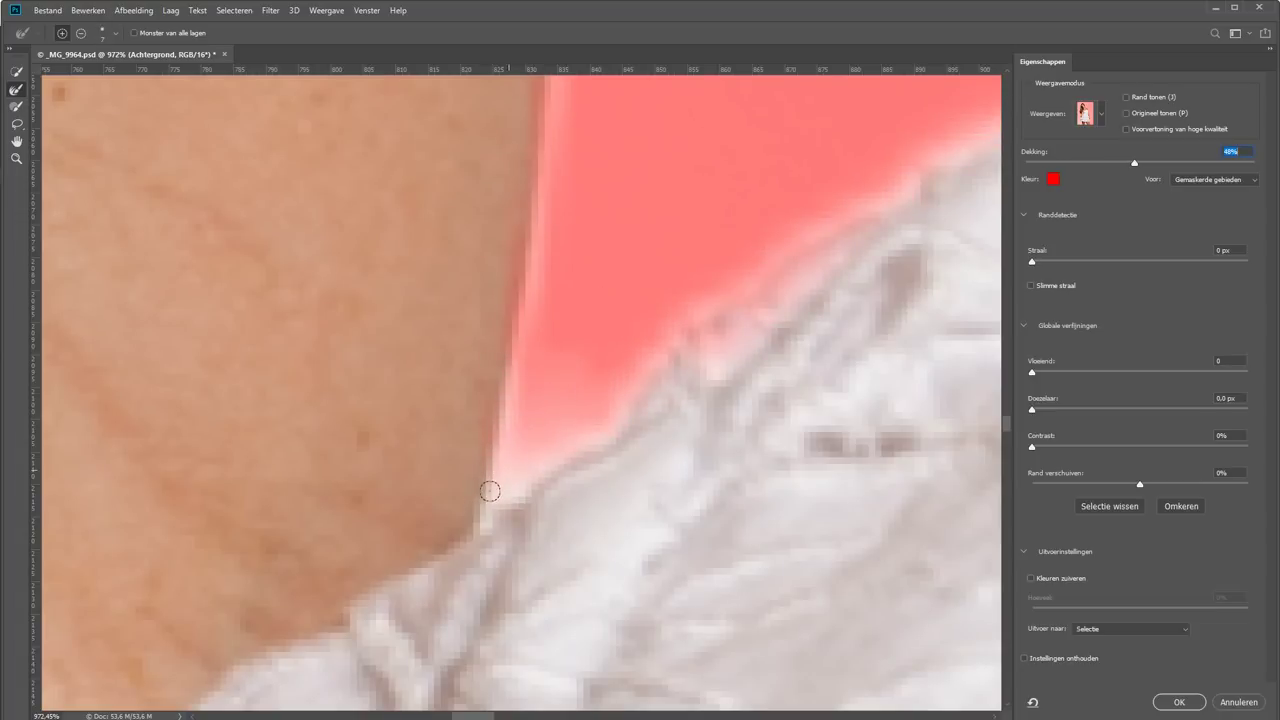
drag(587, 396, 586, 334)
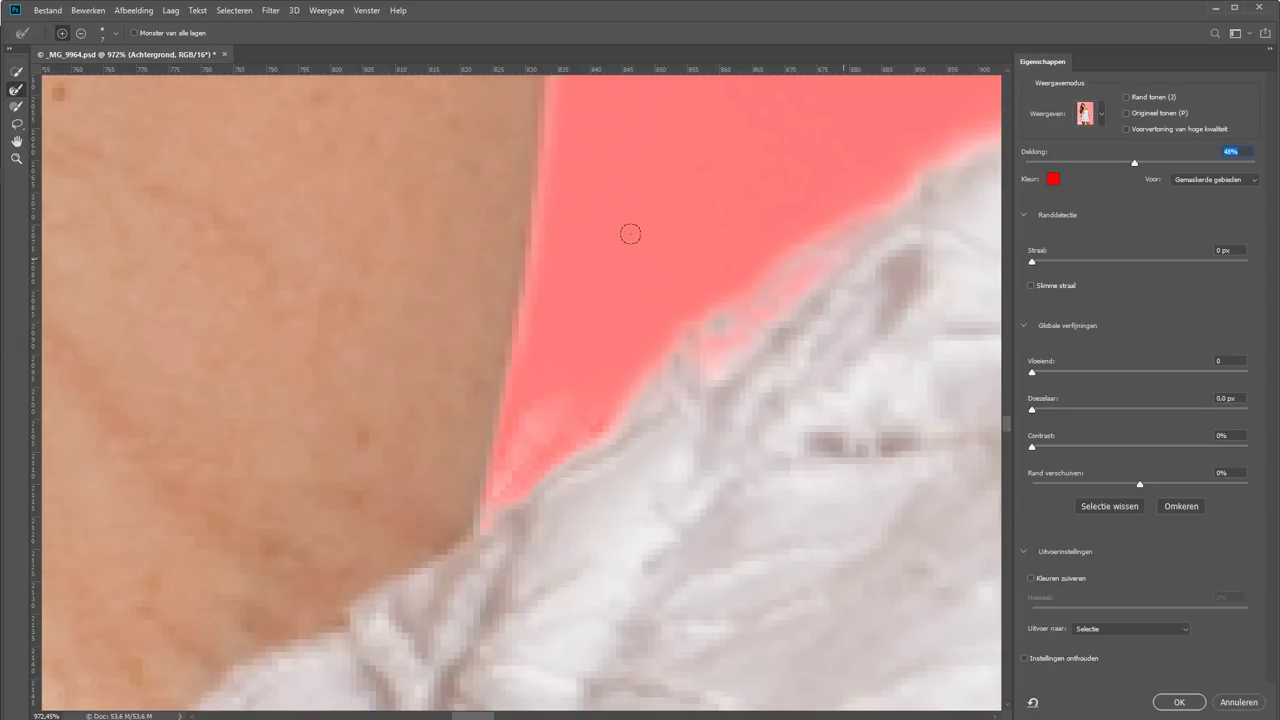
Refine the dress edge at brush size 7 and paint the pale edge patch out of the subject
drag(850, 290, 543, 343)
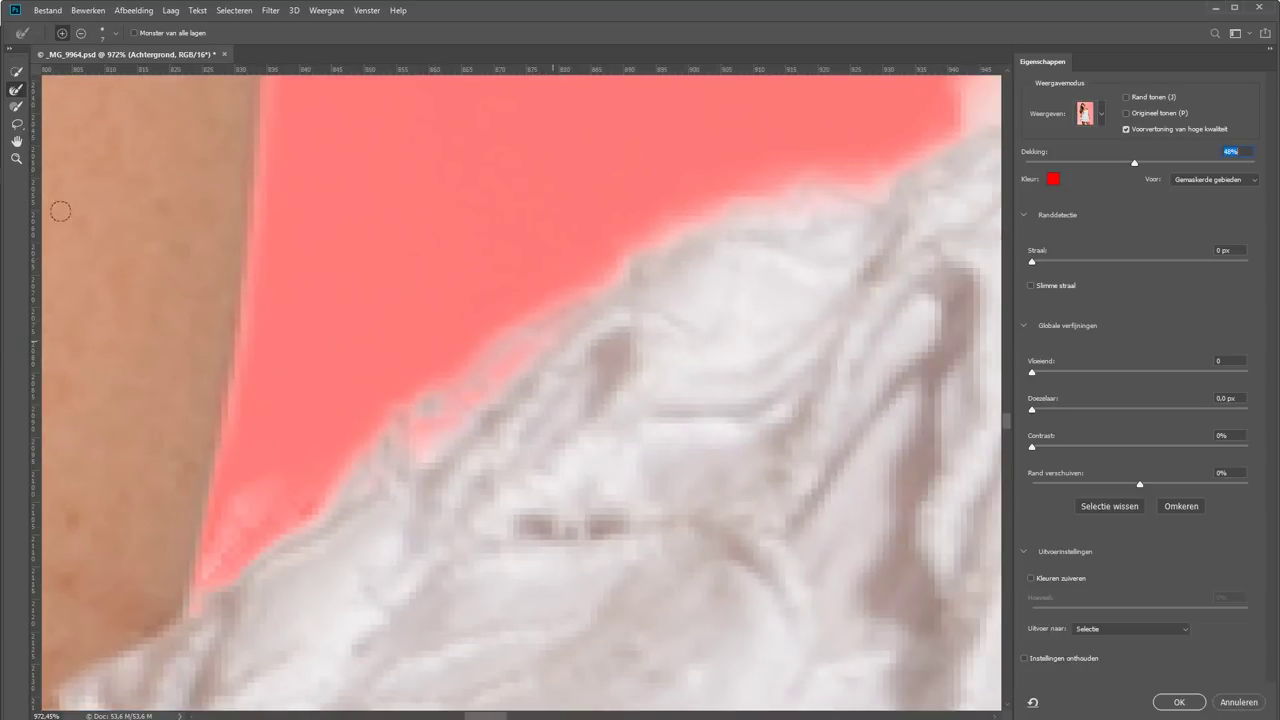
click(15, 108)
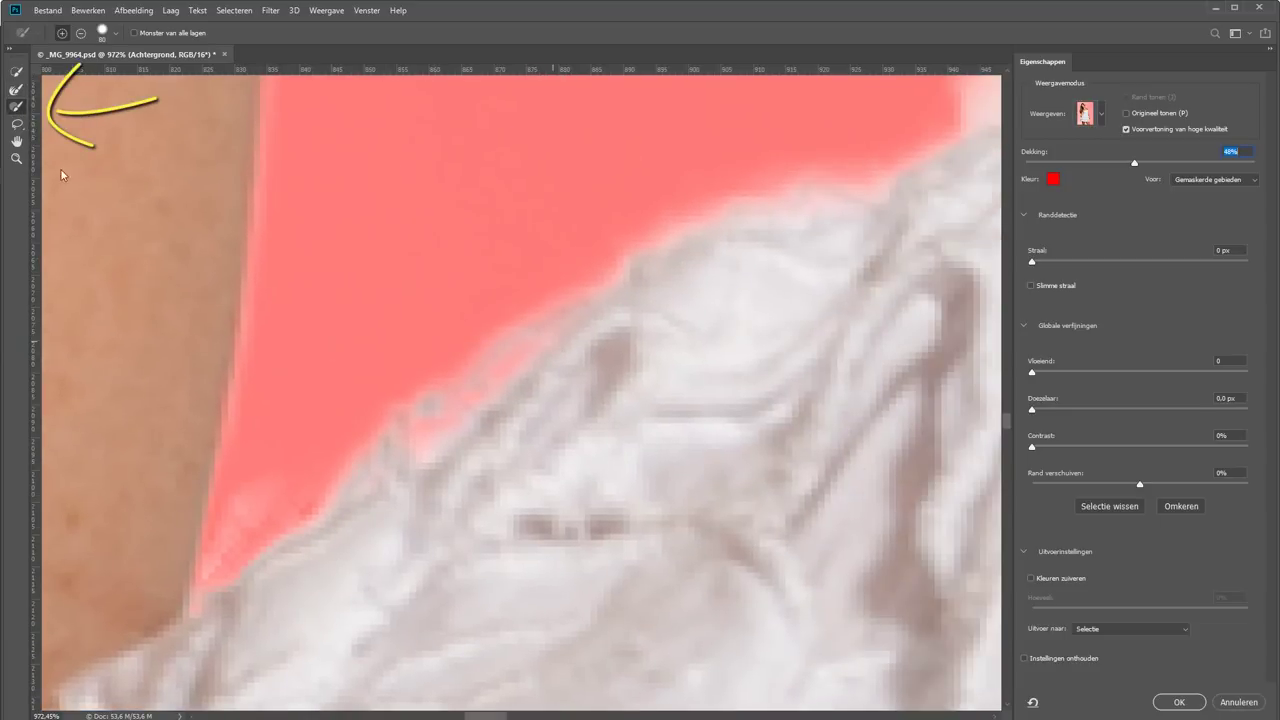
key(bracketleft)
key(bracketleft)
key(bracketleft)
key(bracketleft)
key(bracketleft)
key(bracketleft)
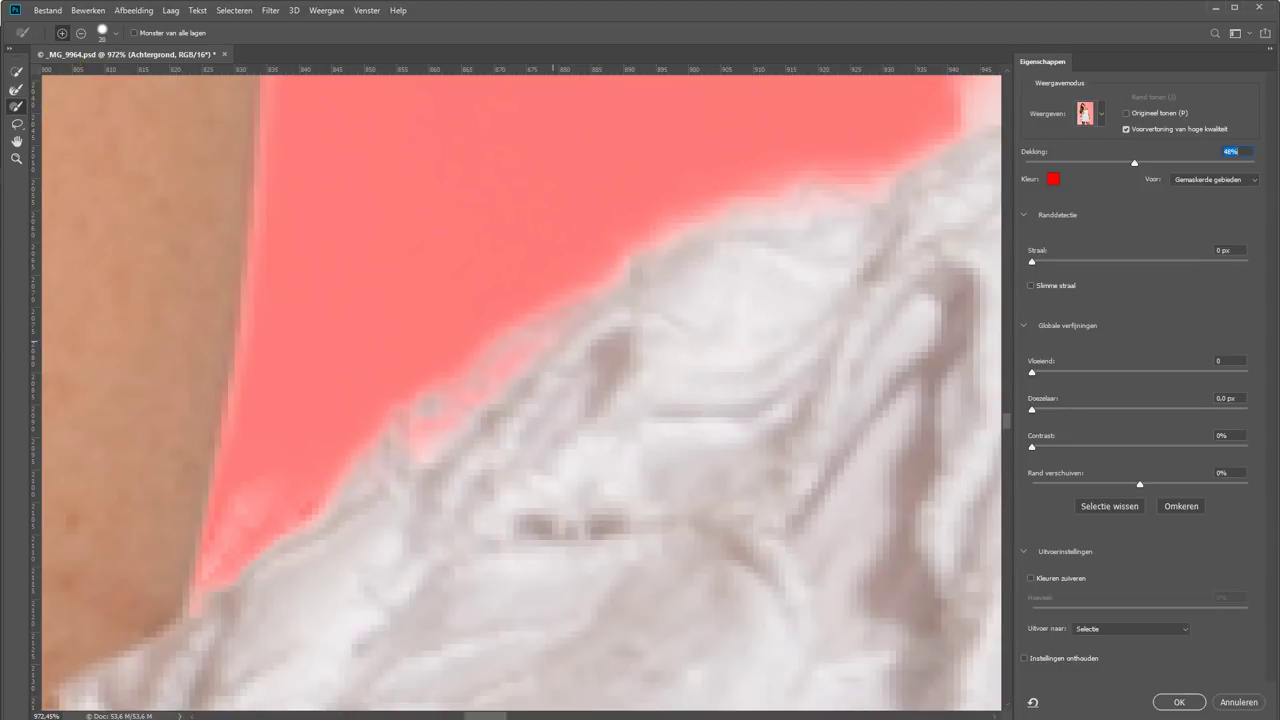
drag(253, 469, 237, 506)
drag(323, 463, 529, 346)
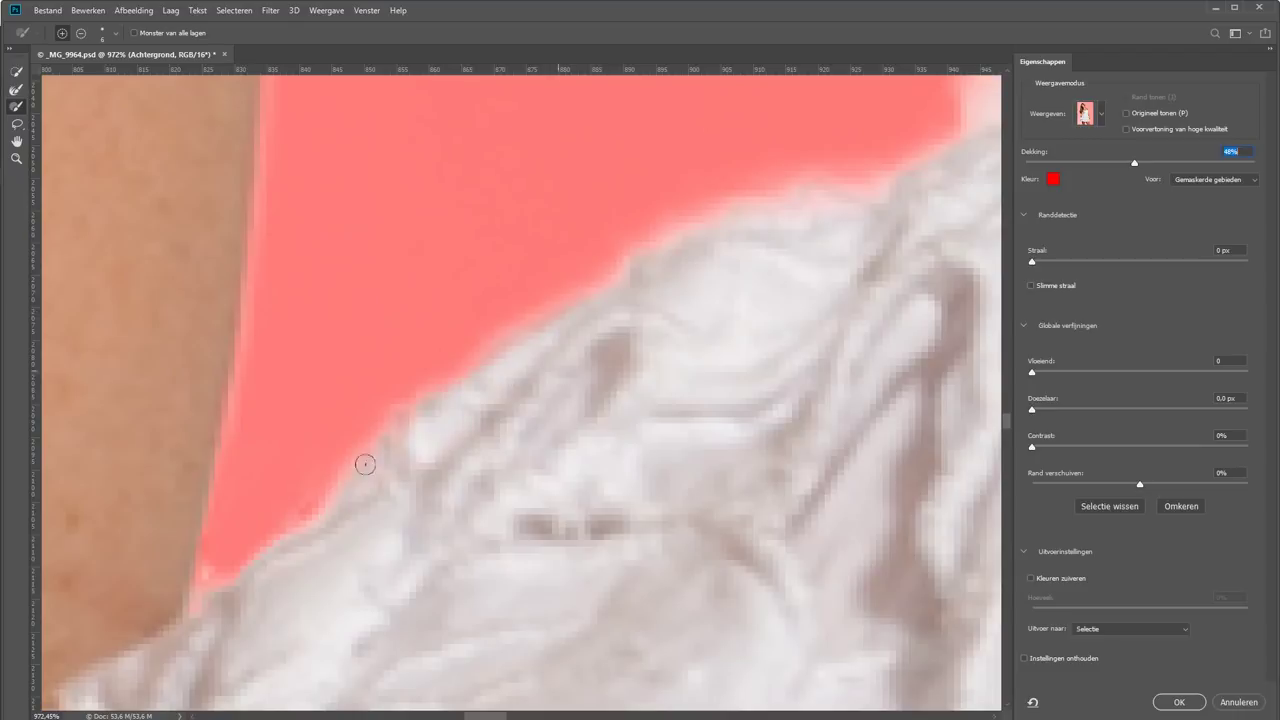
drag(793, 263, 338, 603)
key(b)
drag(540, 409, 494, 363)
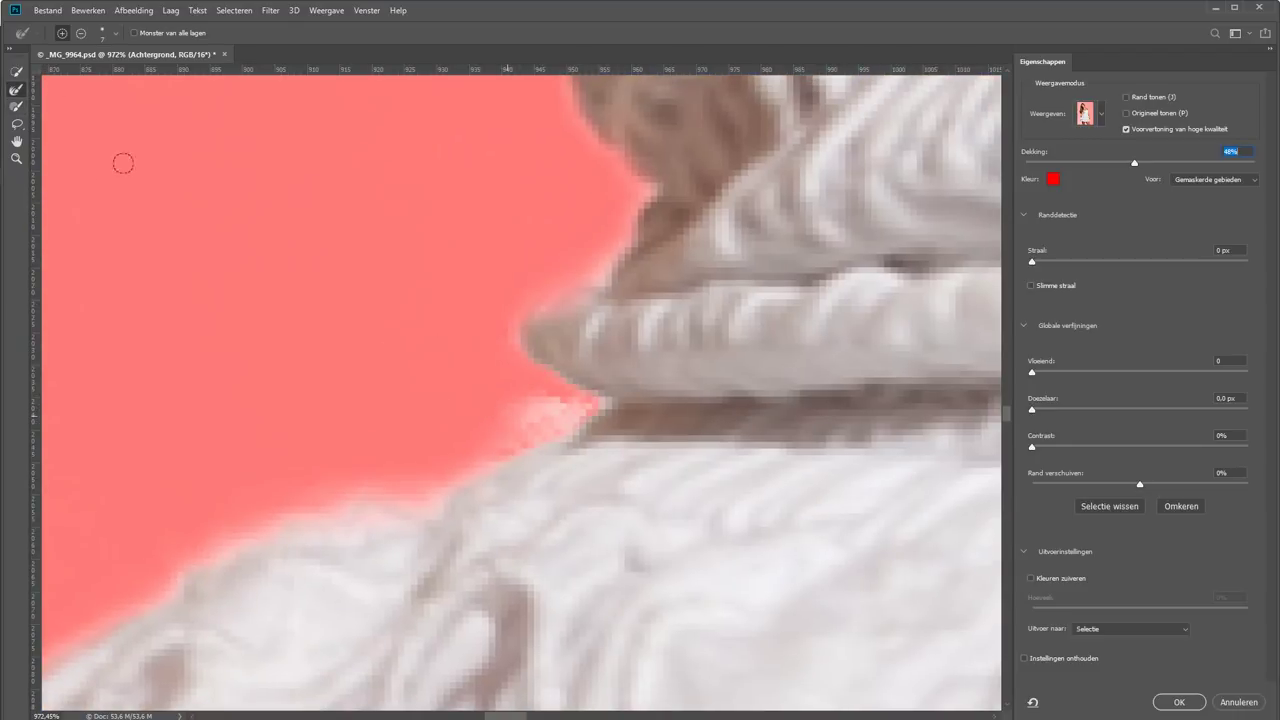
key(b)
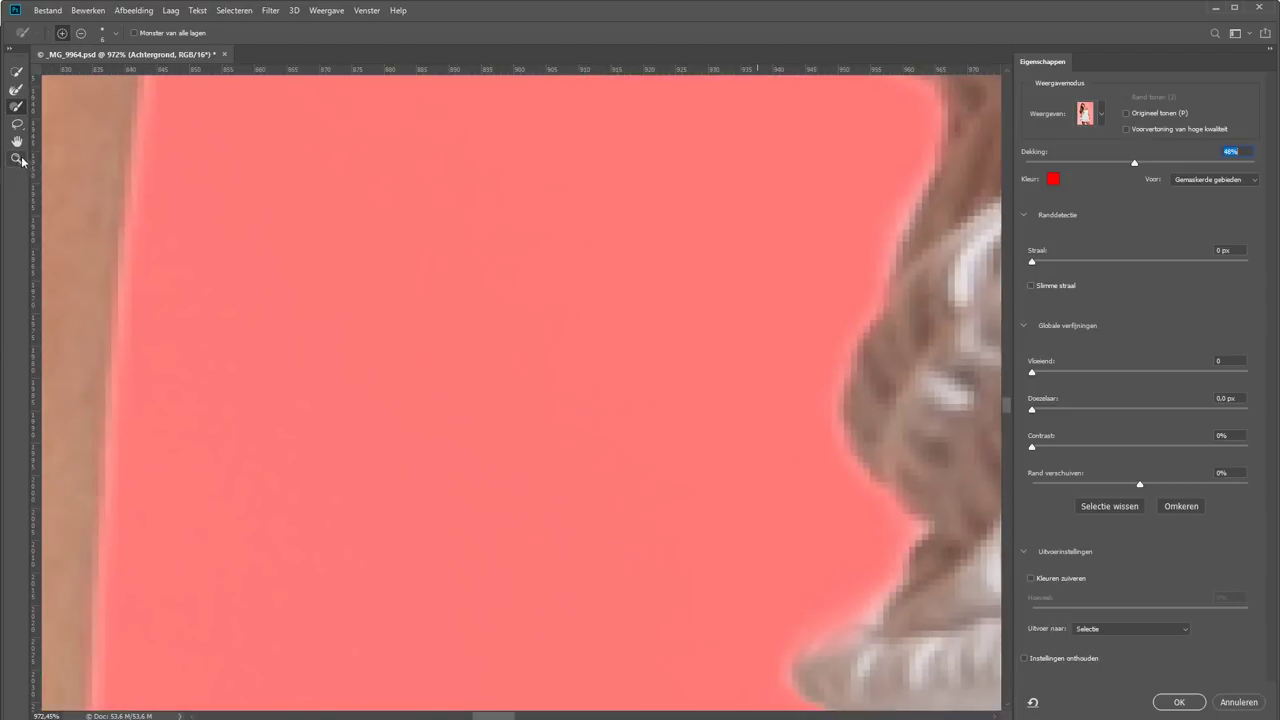
Zoom back to 100% and refine the lower and upper hair edges against the background
click(16, 158)
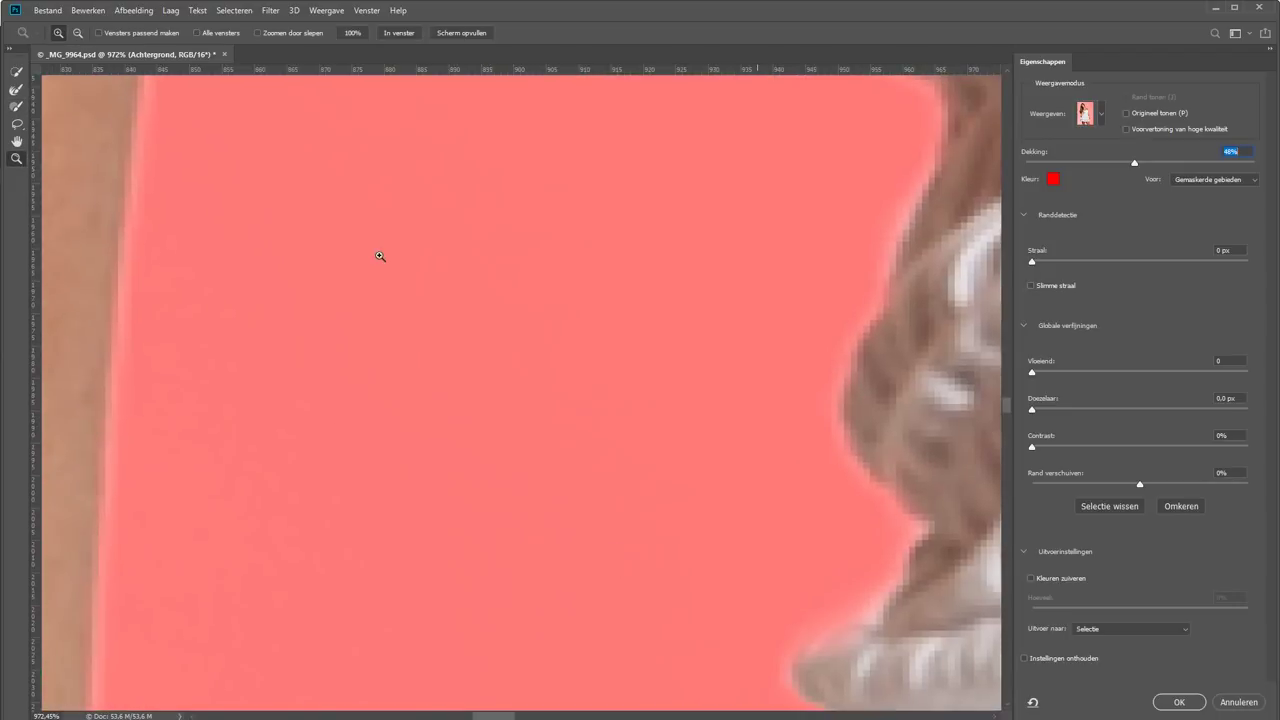
right_click(380, 257)
click(443, 300)
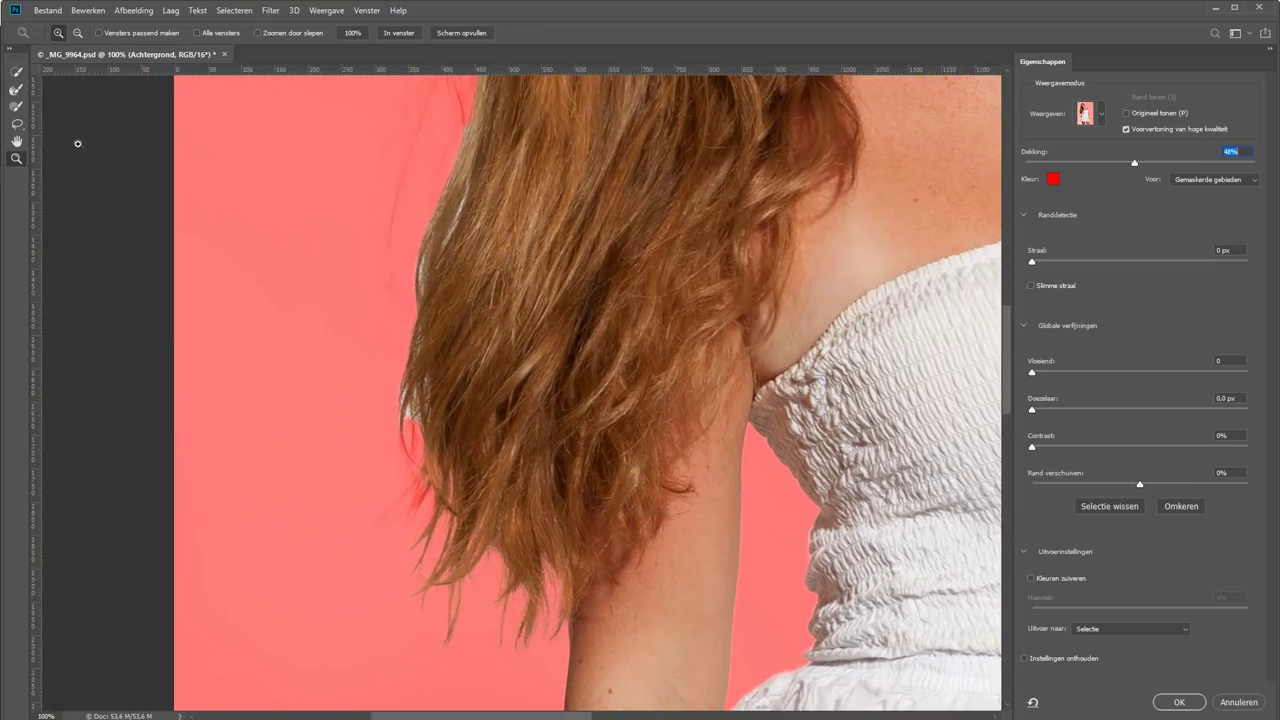
click(16, 89)
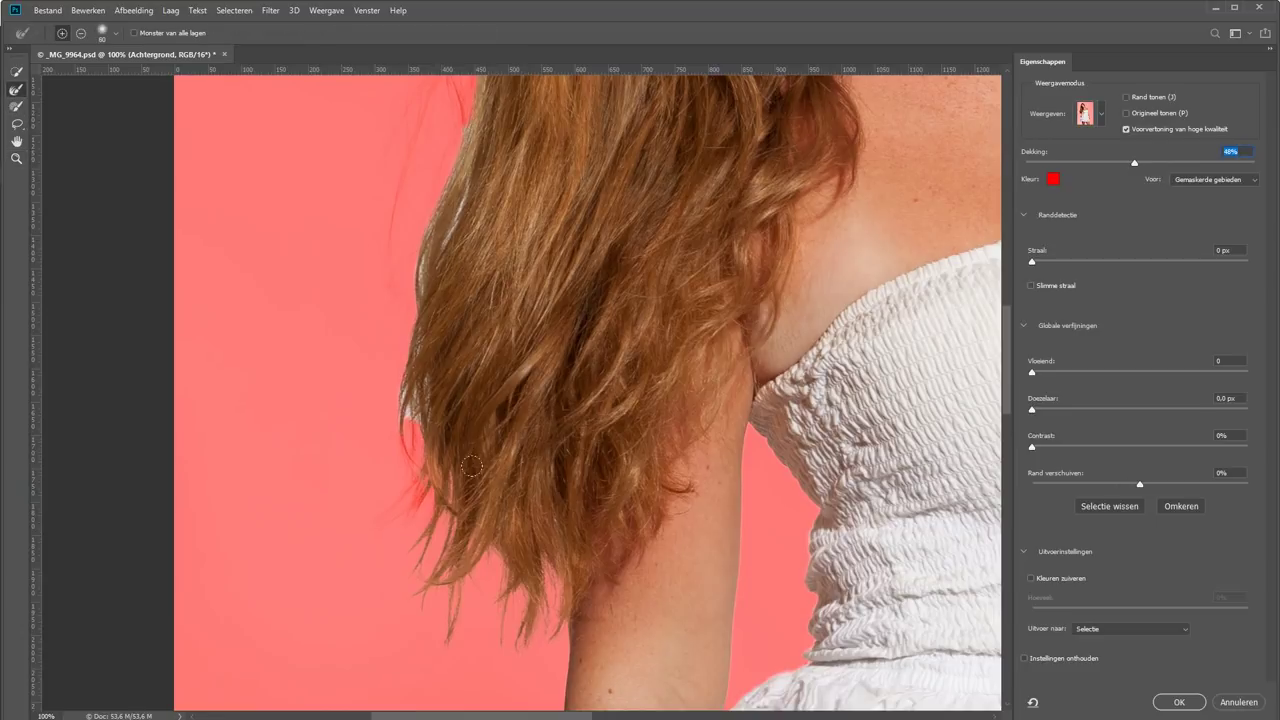
mouse_move(416, 483)
mouse_down()
mouse_move(396, 406)
mouse_move(416, 244)
mouse_up()
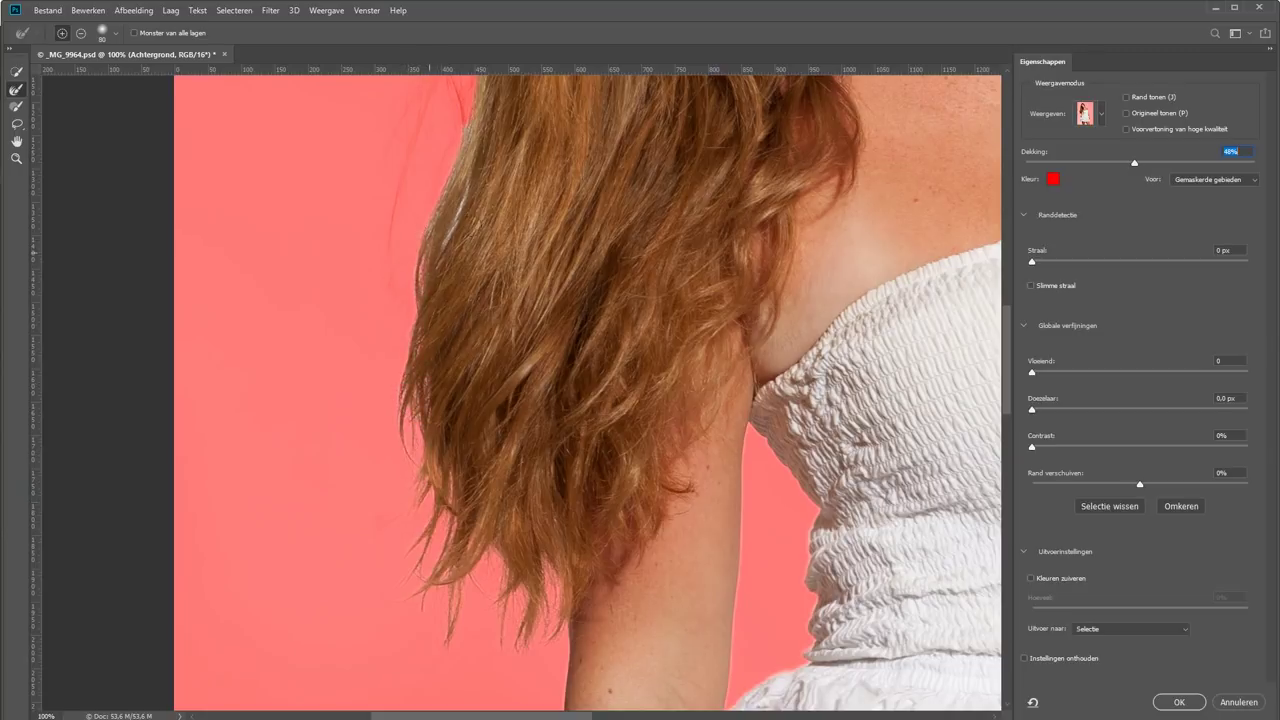
drag(452, 178, 440, 188)
Clean the red fringe on the upper hair with a size-50 brush and set edge radius to 1 px
drag(552, 190, 565, 470)
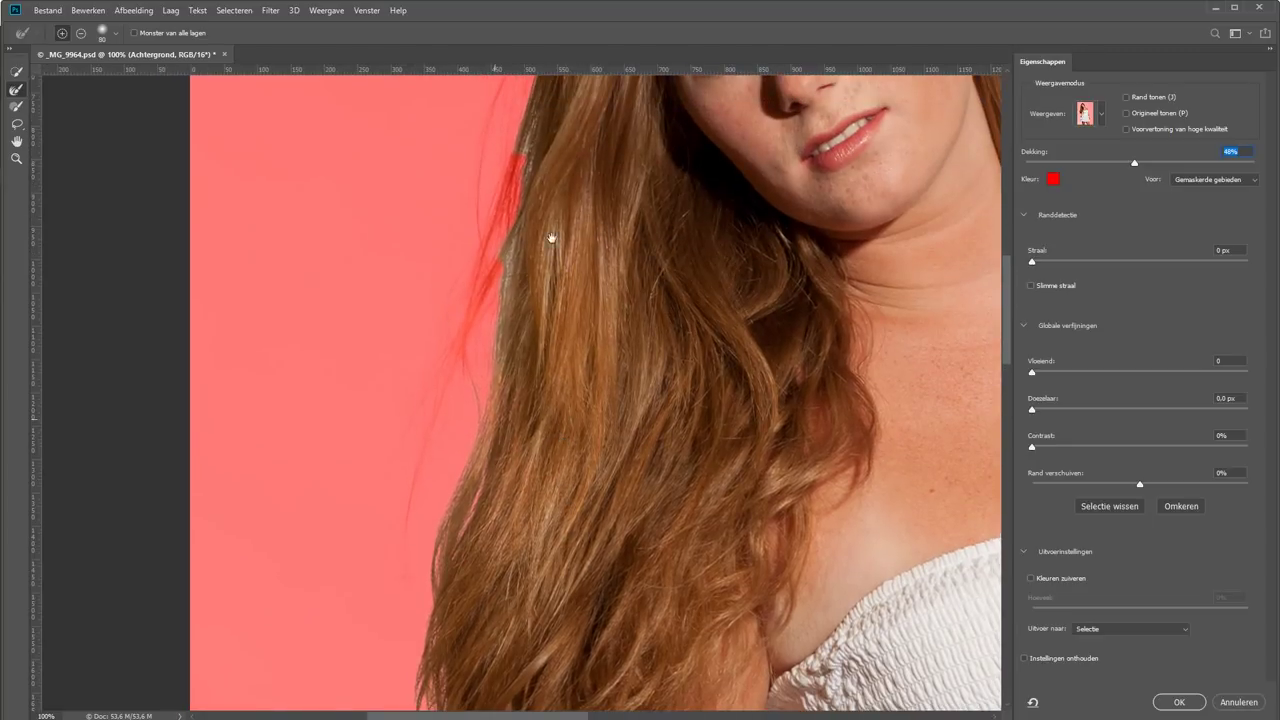
key(bracketleft)
key(bracketleft)
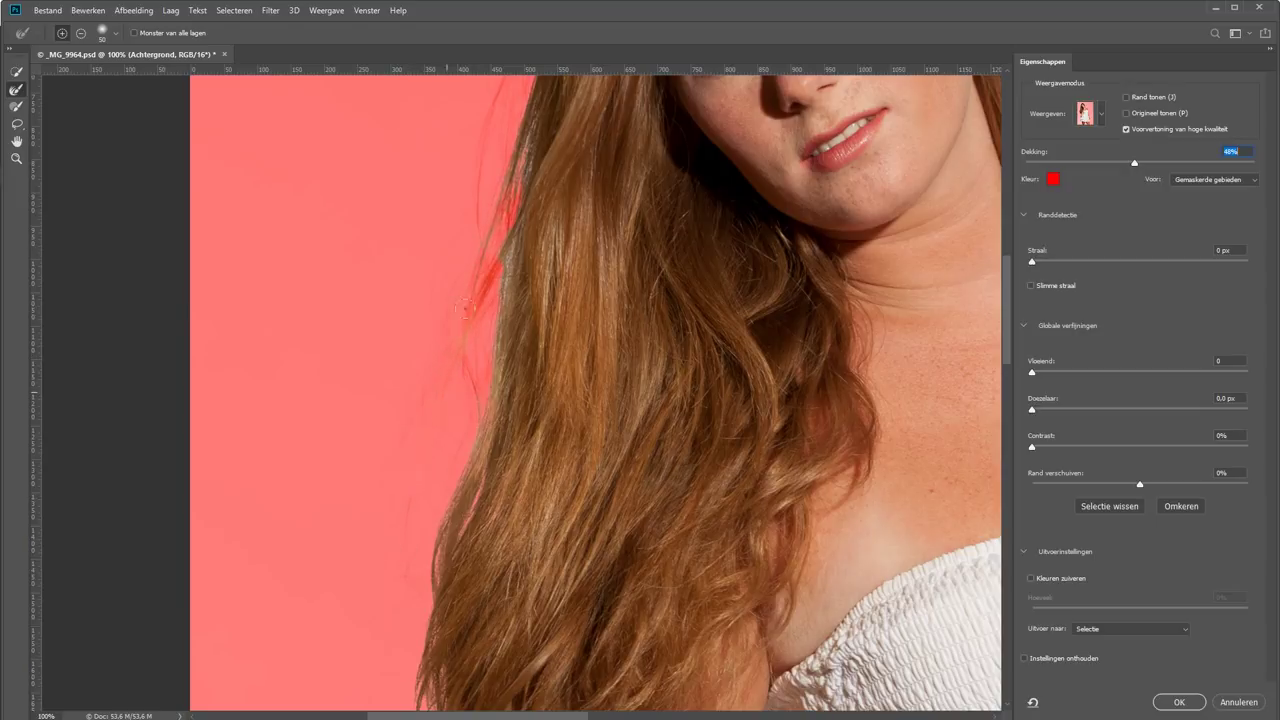
drag(466, 310, 525, 133)
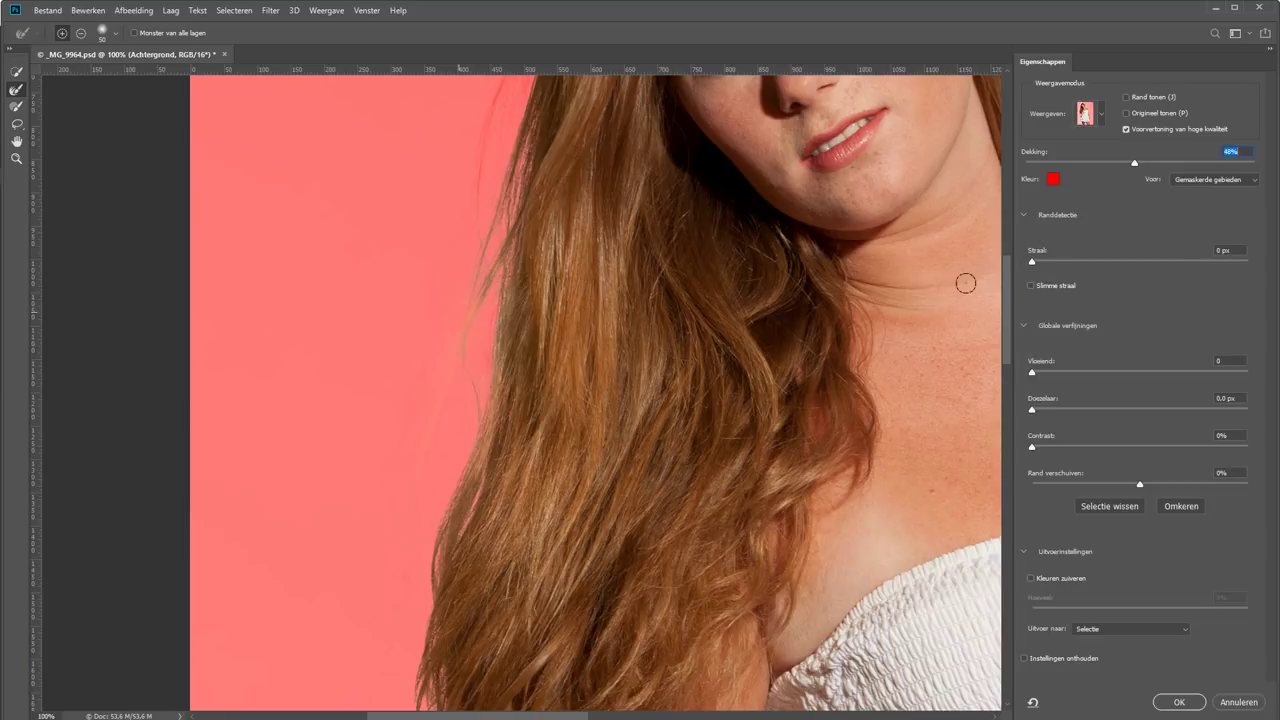
click(1047, 263)
Refine the hair outline at 2 px radius while panning across the head, face and chest
scroll(638, 211, up, 5)
drag(525, 281, 547, 121)
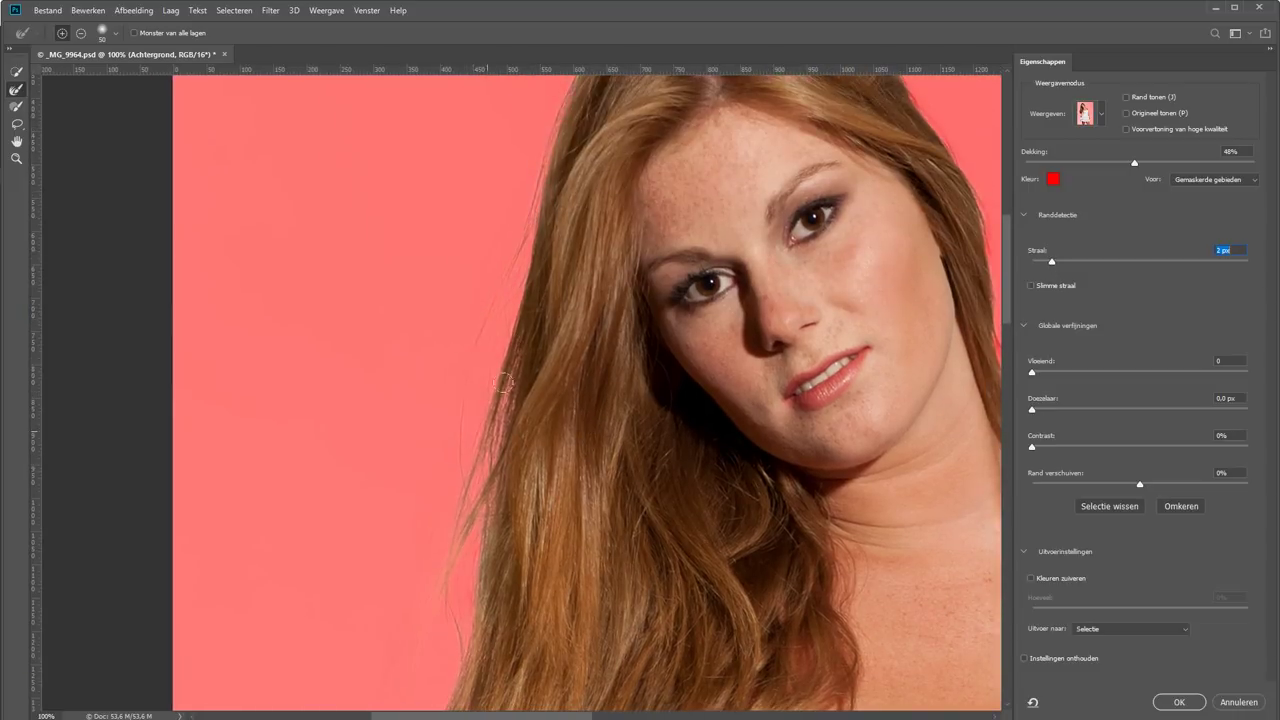
drag(556, 143, 465, 373)
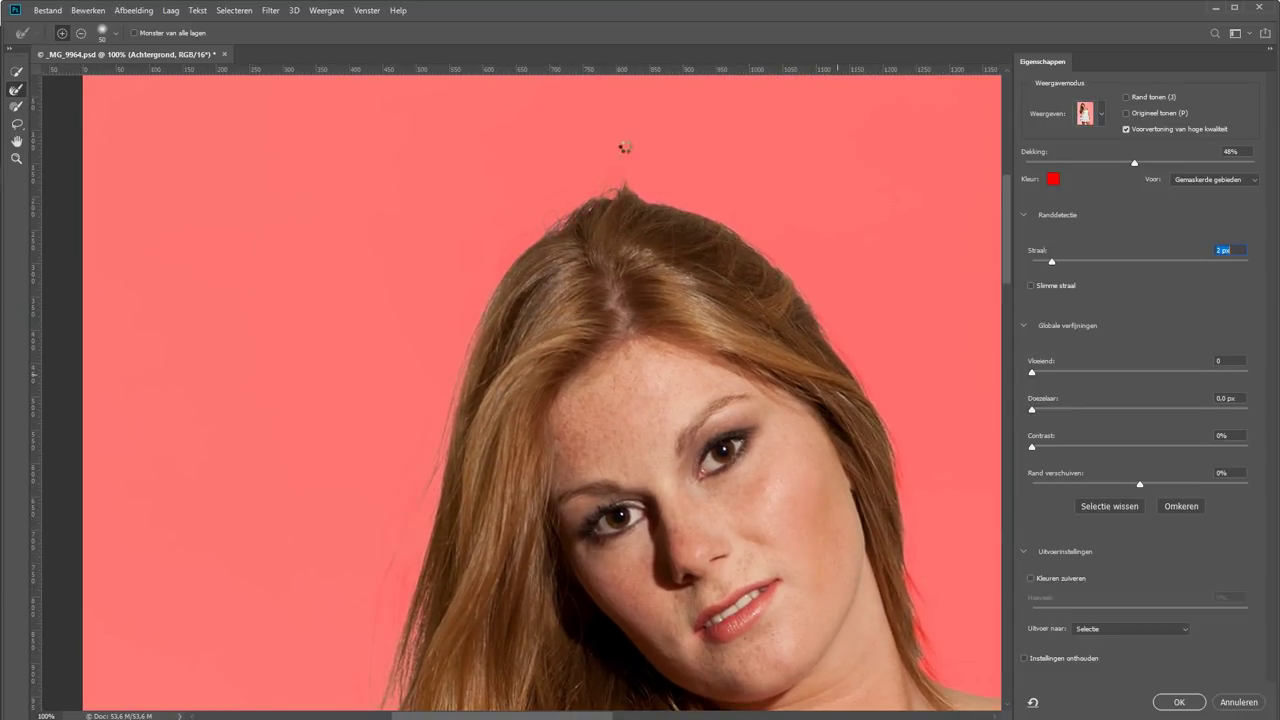
drag(746, 354, 397, 24)
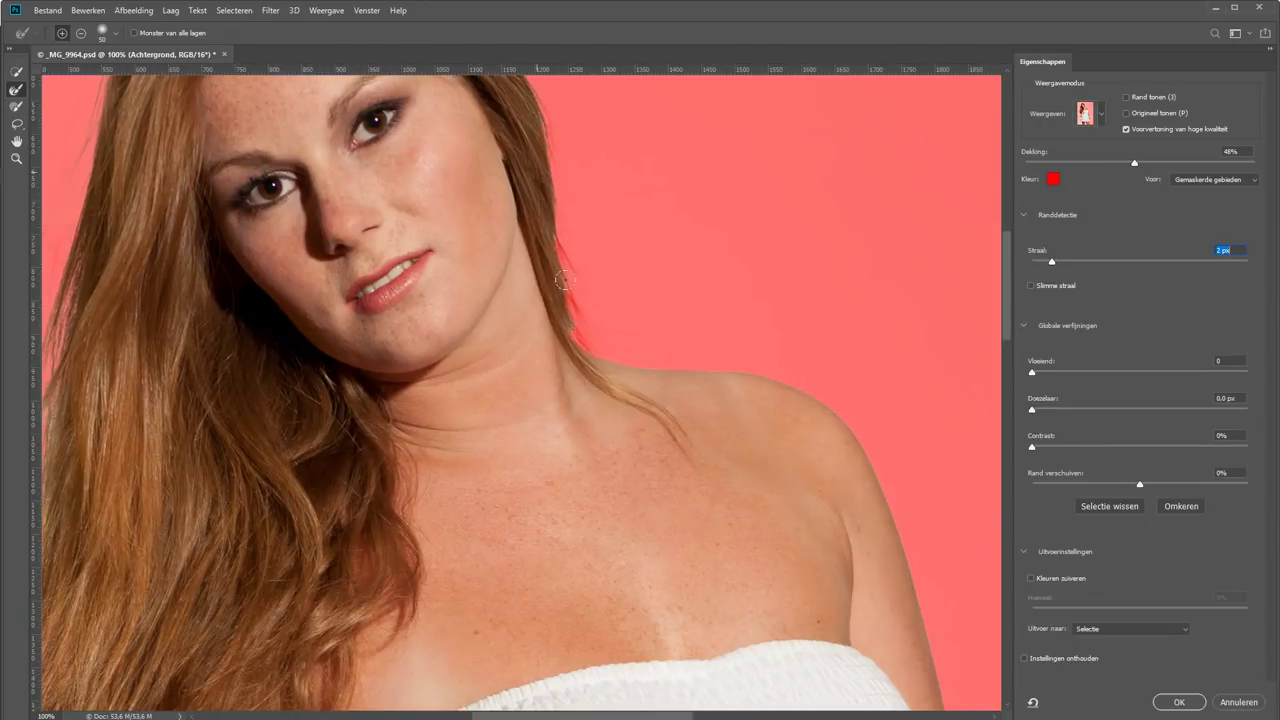
mouse_move(542, 245)
mouse_down()
mouse_move(617, 446)
mouse_move(590, 289)
mouse_up()
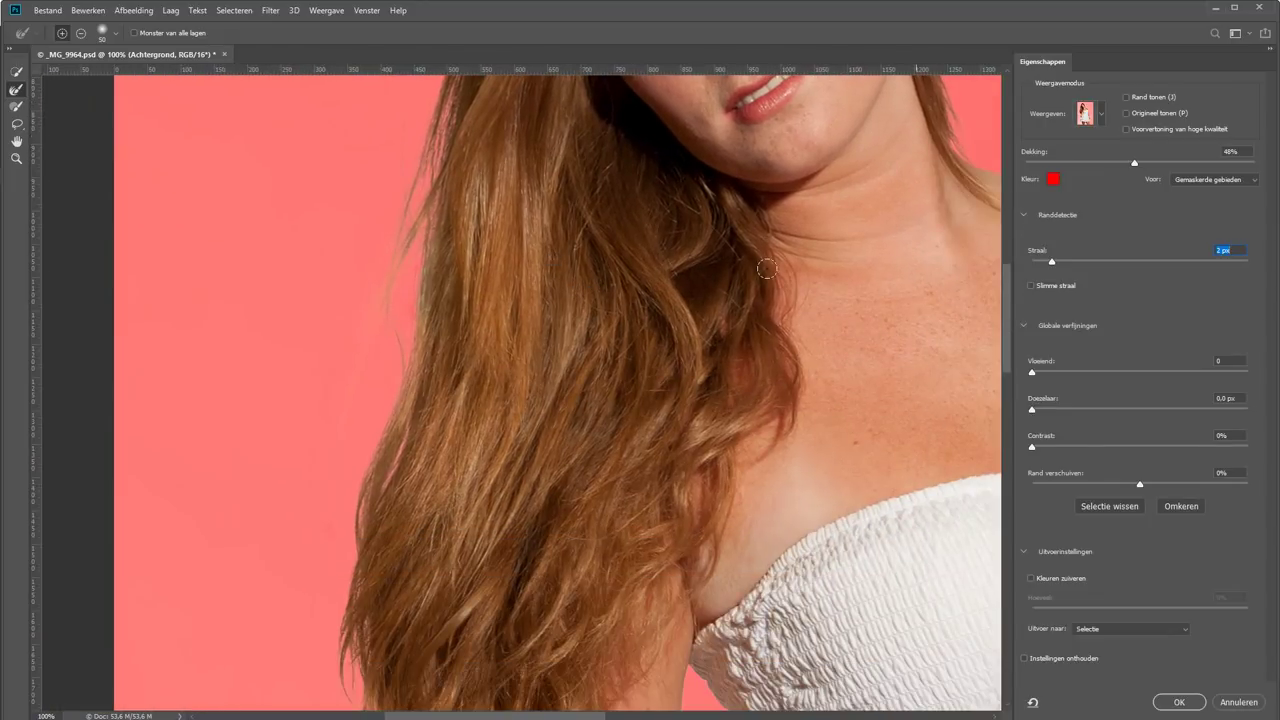
click(1103, 117)
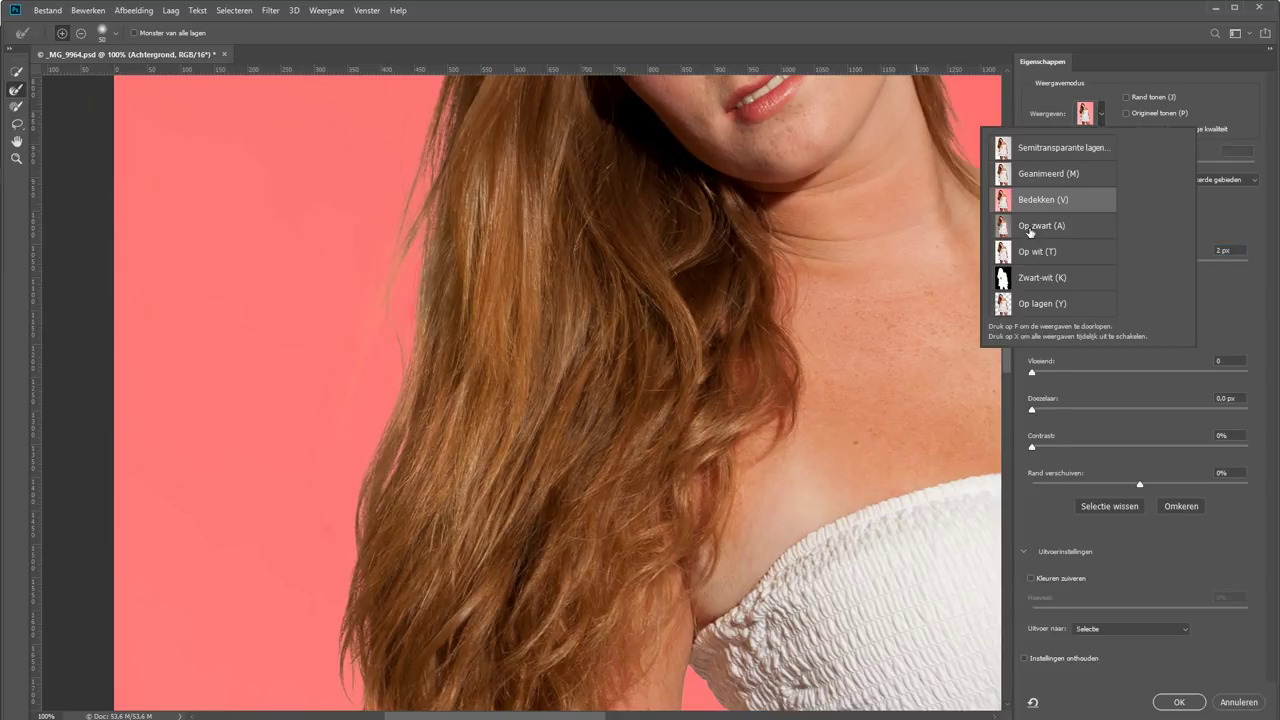
Preview the cutout On Black and subtract the gap between the fingers and skirt
click(1214, 216)
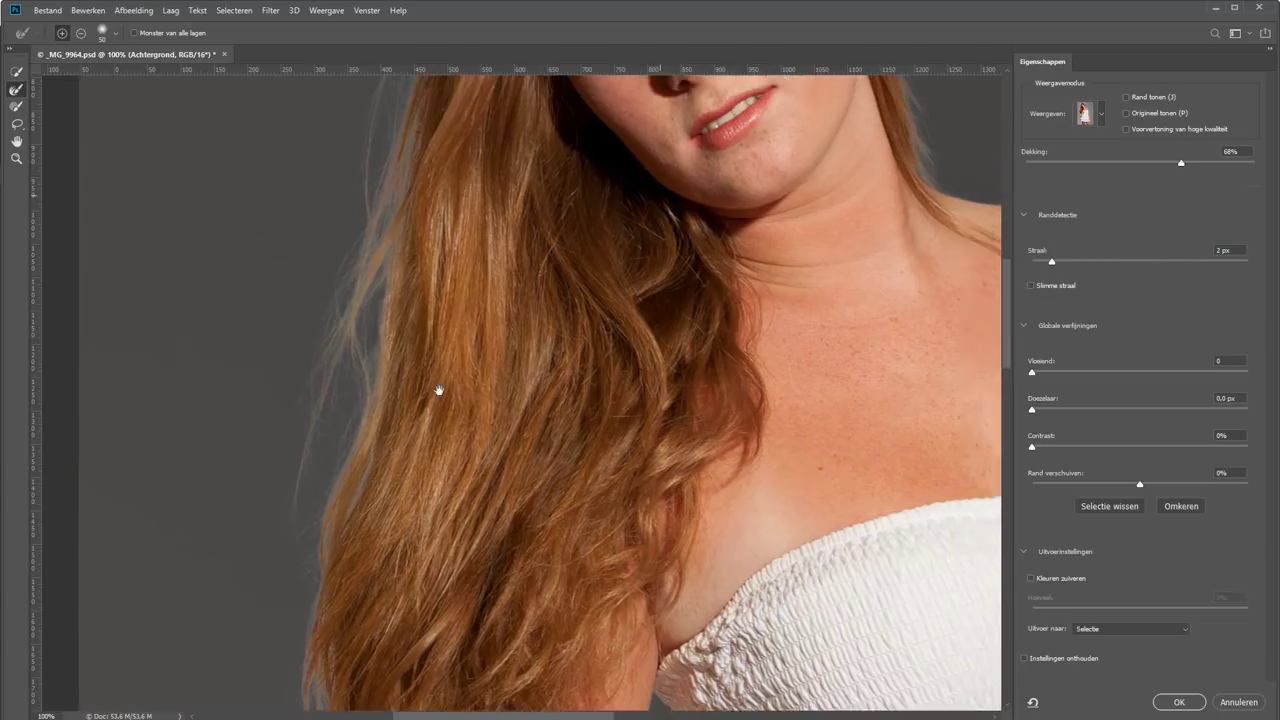
mouse_move(646, 252)
mouse_down()
mouse_move(528, 410)
mouse_move(529, 46)
mouse_up()
mouse_move(449, 531)
mouse_down()
mouse_move(491, 251)
mouse_move(391, 302)
mouse_move(337, 283)
mouse_move(345, 138)
mouse_move(255, 80)
mouse_up()
key(w)
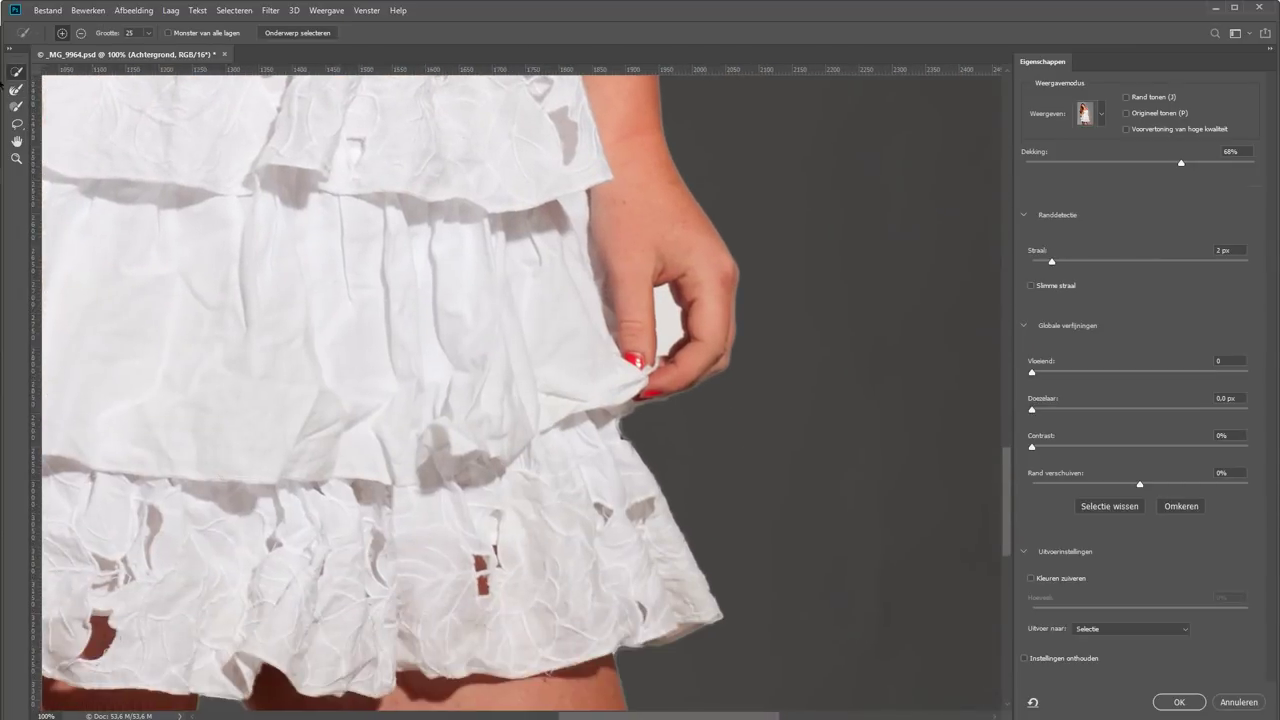
click(662, 316)
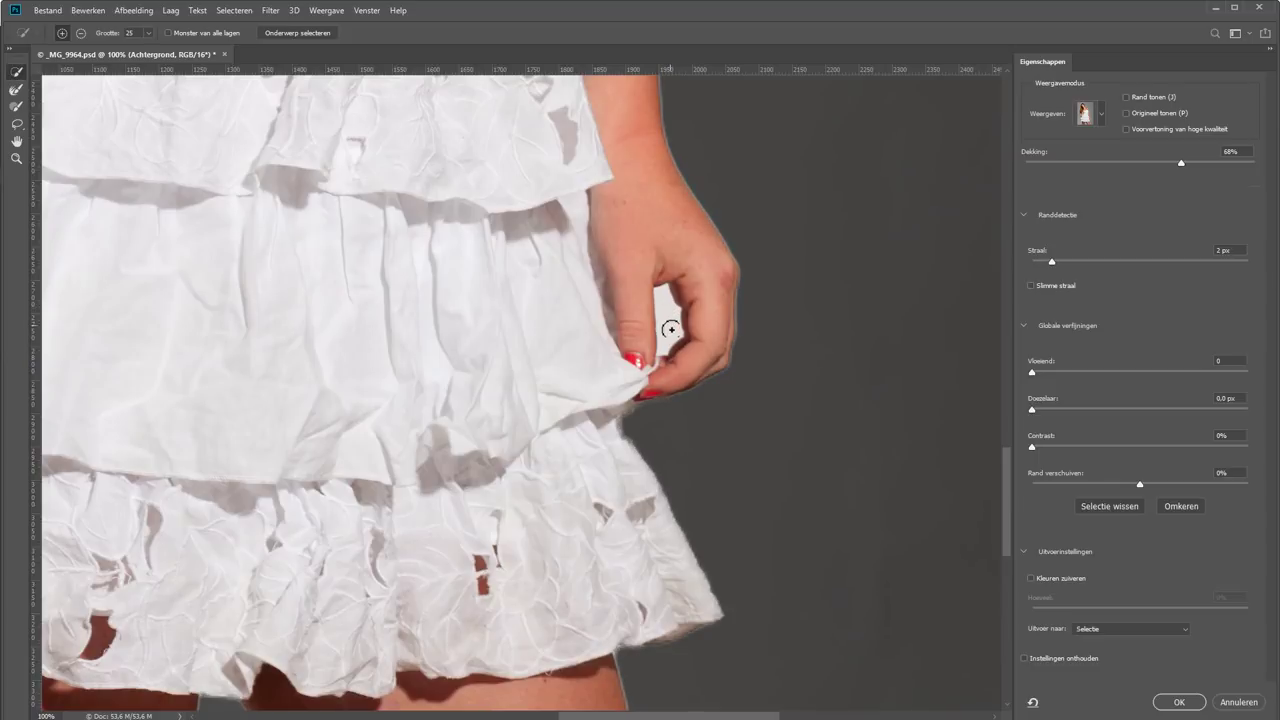
alt+click(670, 324)
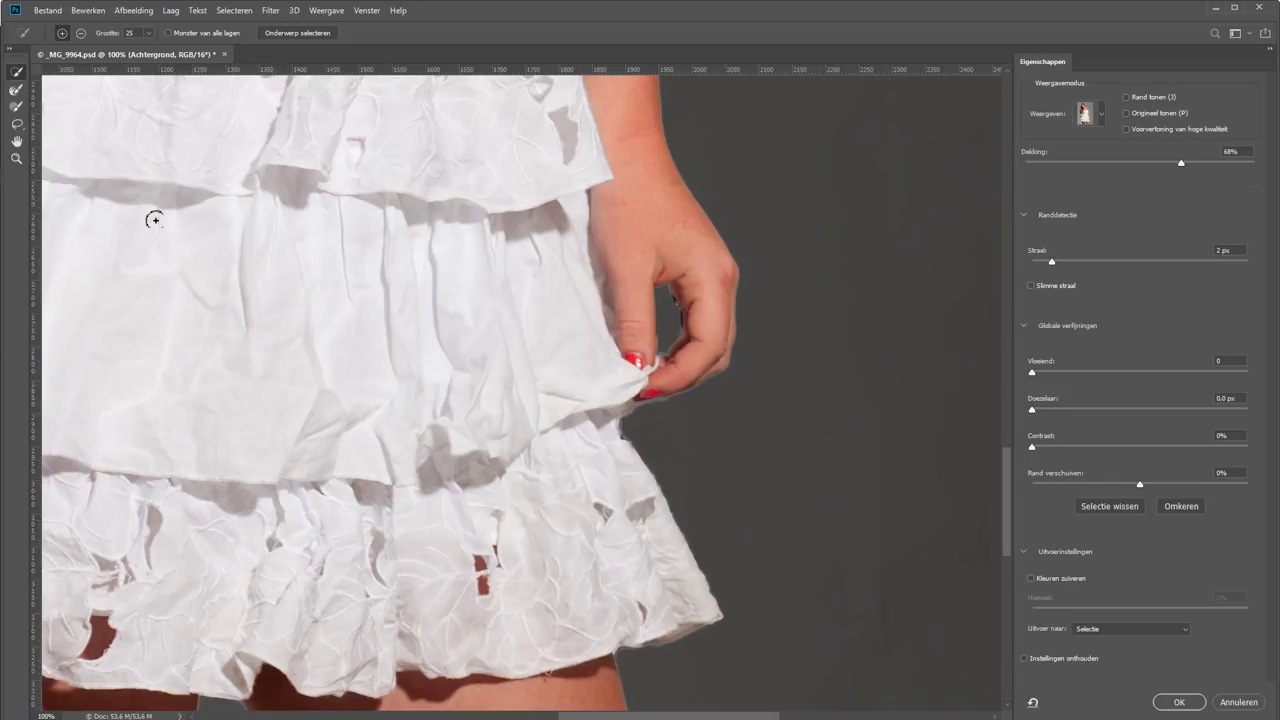
Fit the photo on screen, set overlay opacity to 0%, and preview the selection as Marching Ants
key(z)
right_click(426, 273)
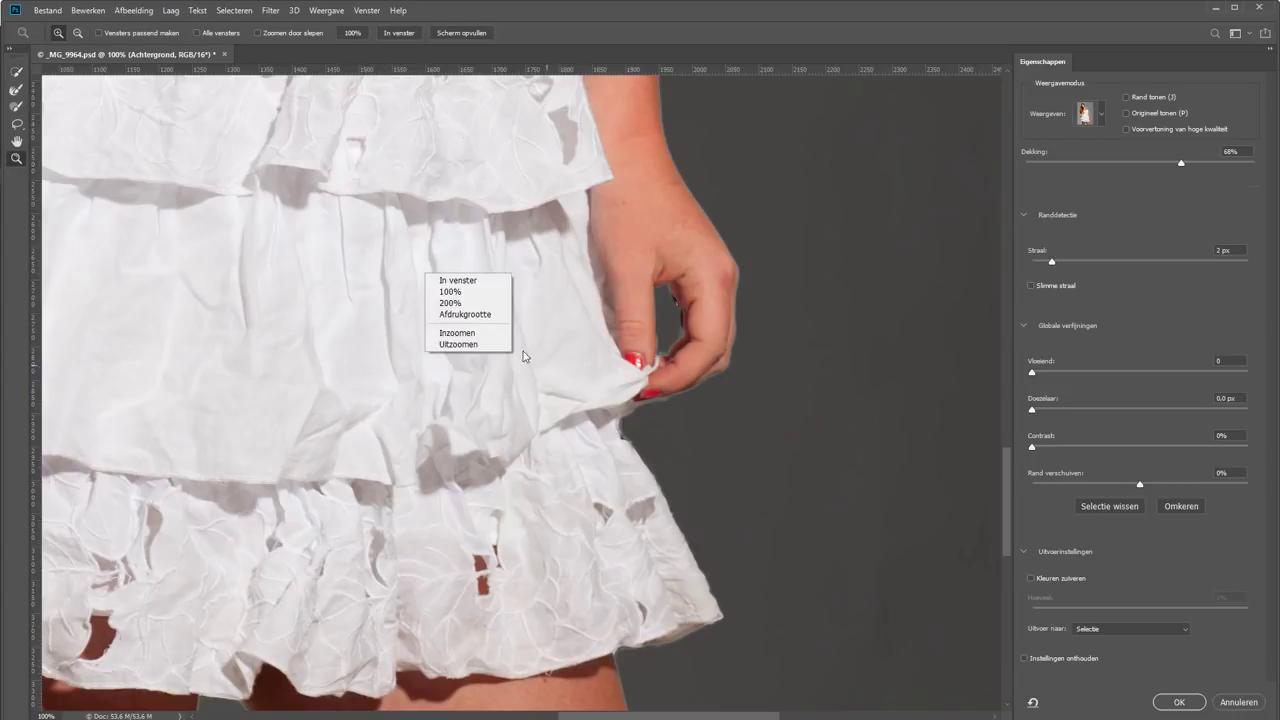
click(477, 315)
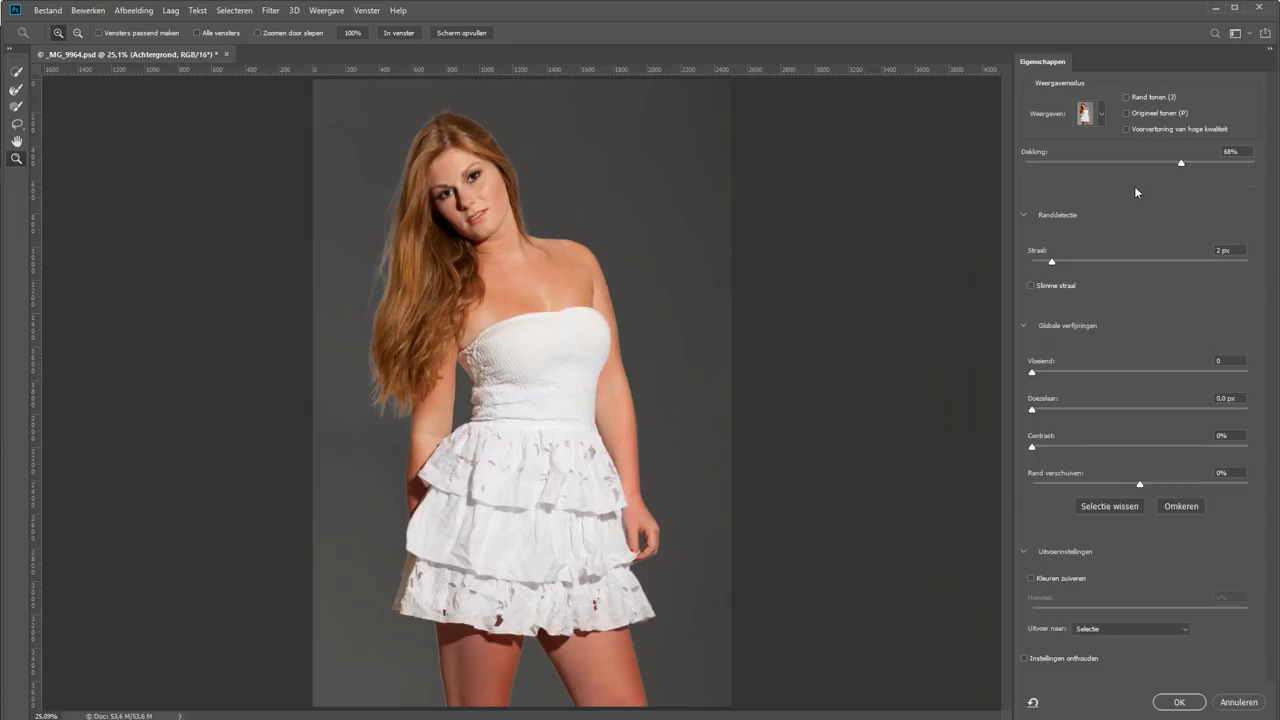
drag(1102, 163, 958, 175)
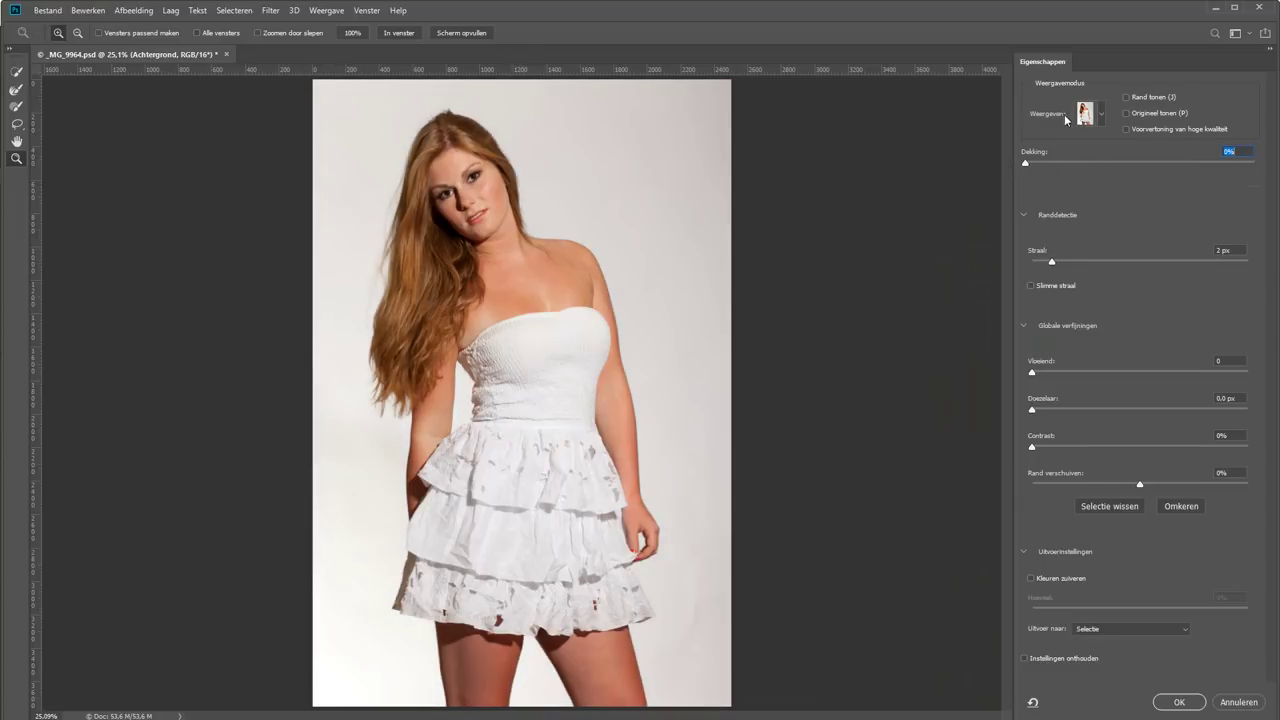
click(1085, 114)
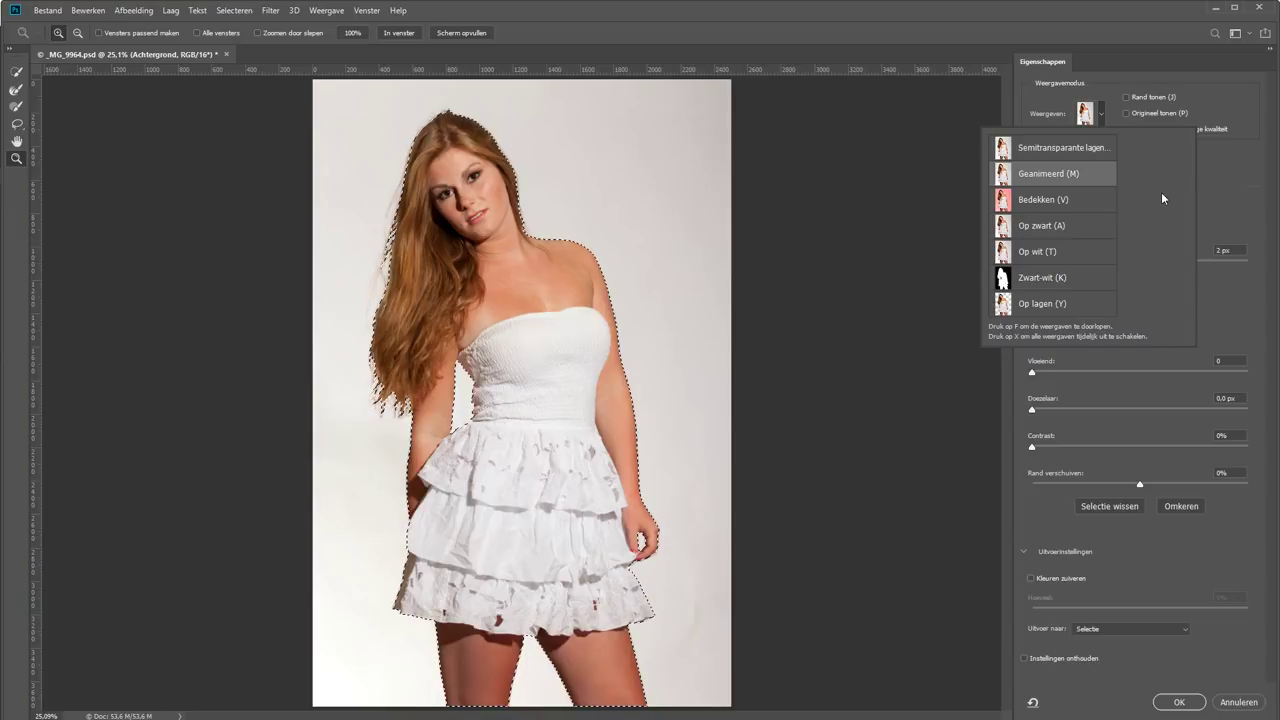
drag(383, 206, 488, 286)
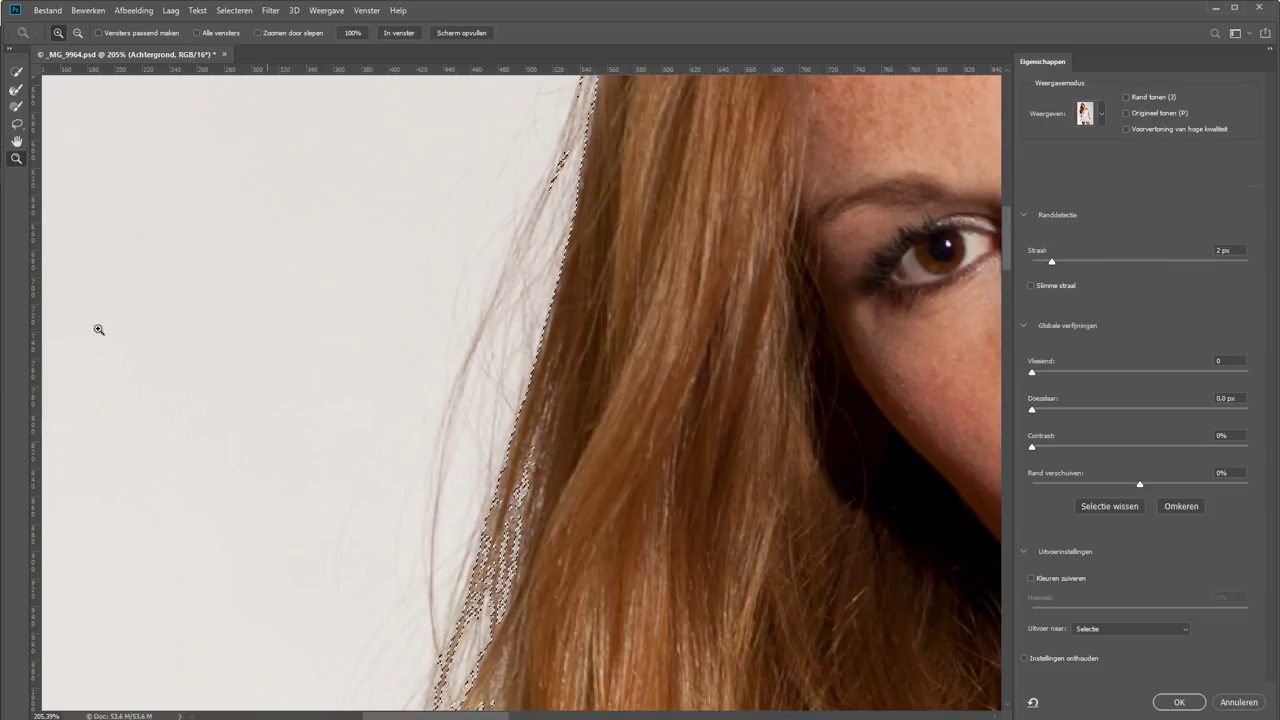
right_click(262, 158)
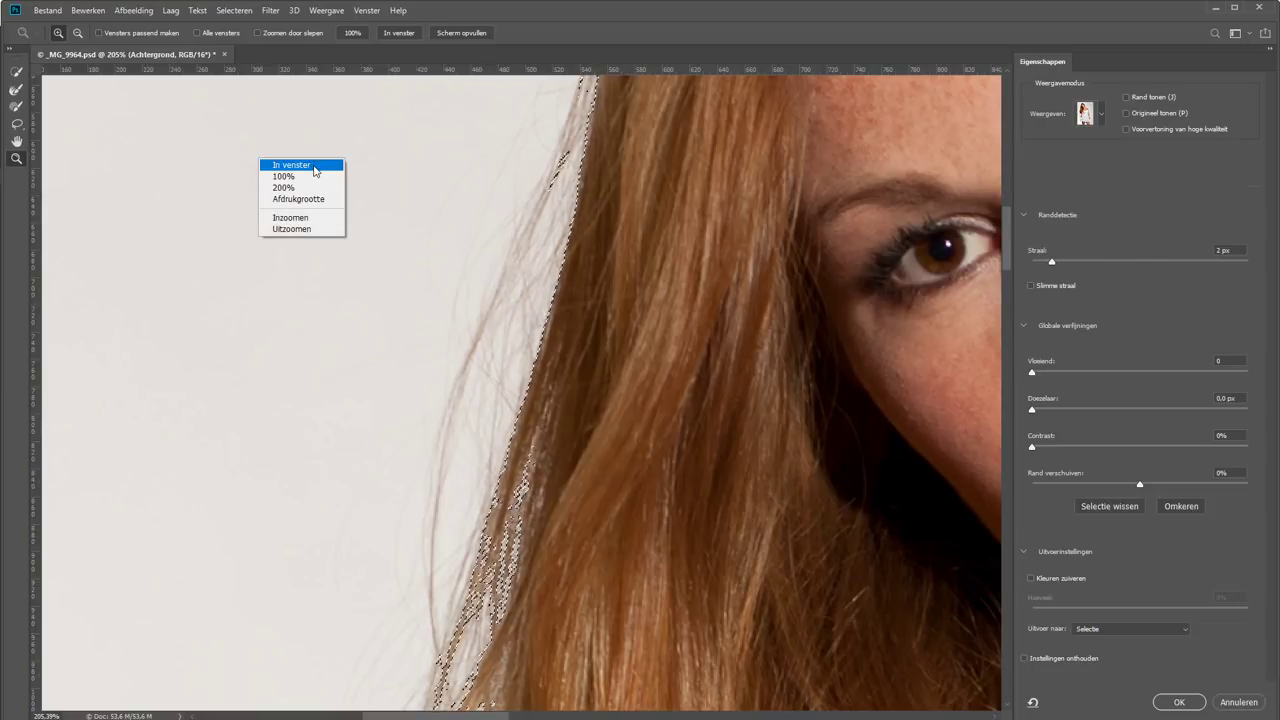
click(313, 165)
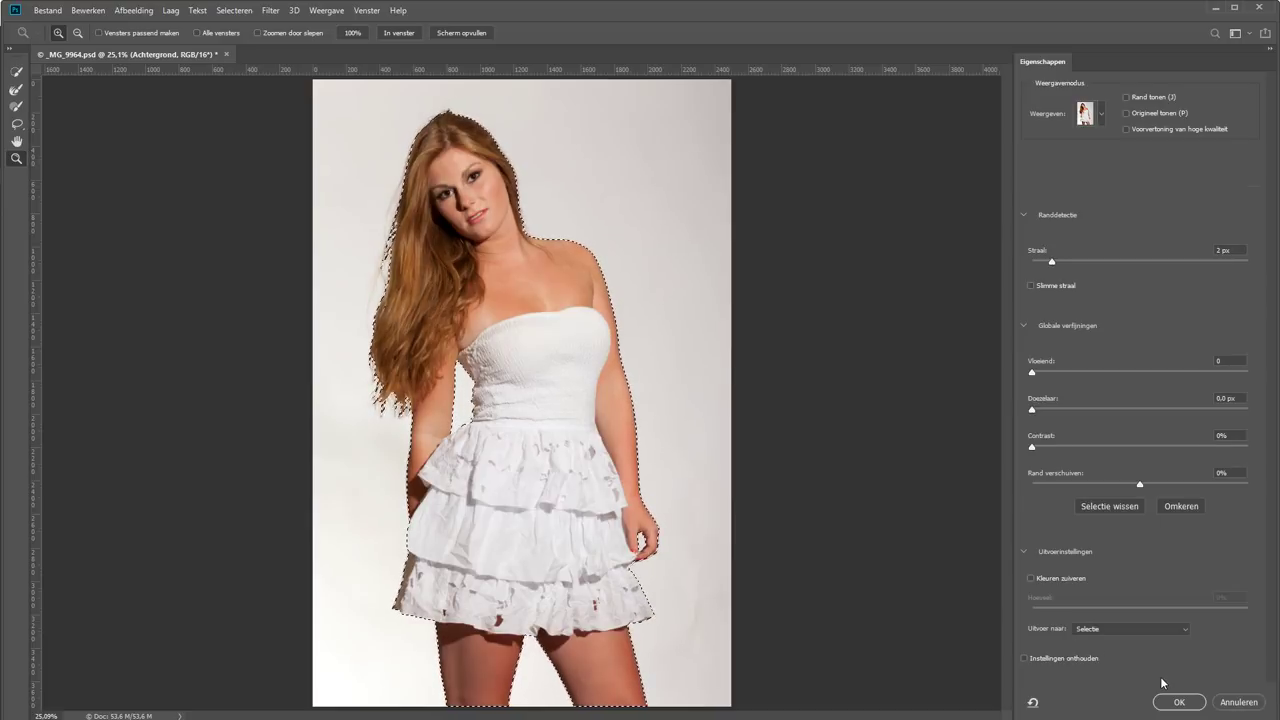
Output the refined edge as a Selection, then invert it with Ctrl+Shift+I to select the backdrop
click(1114, 630)
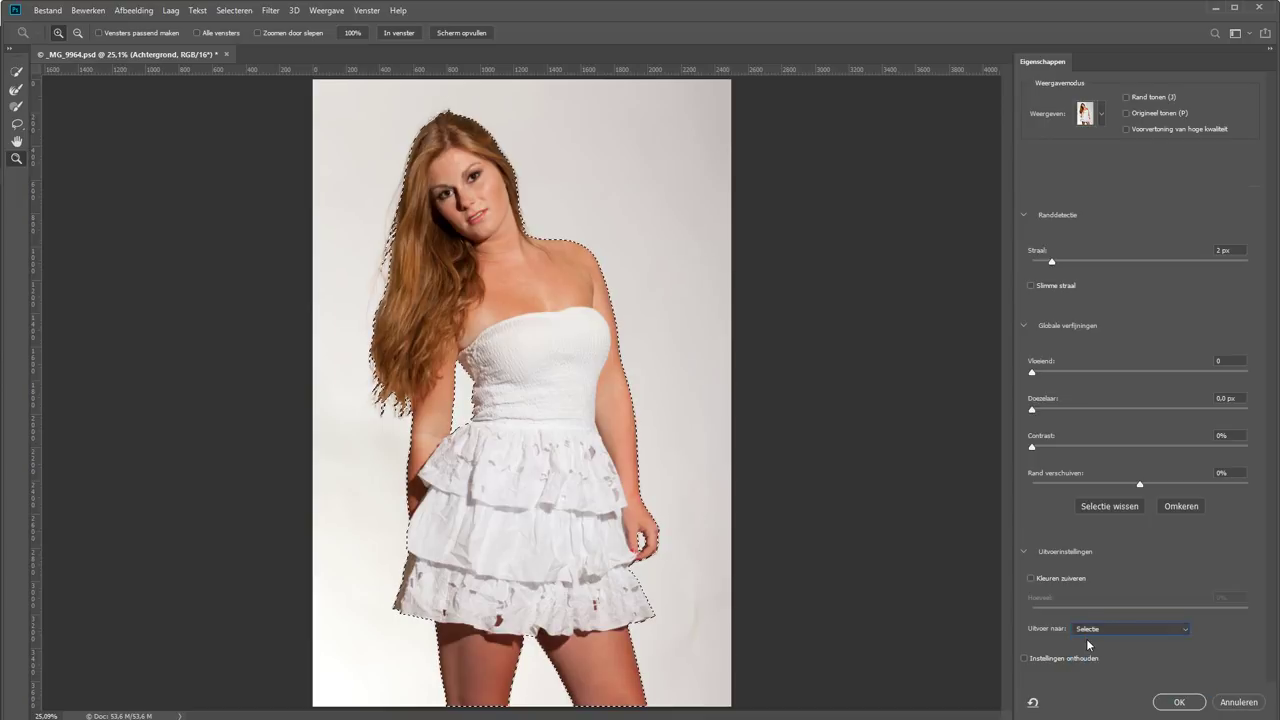
click(1136, 640)
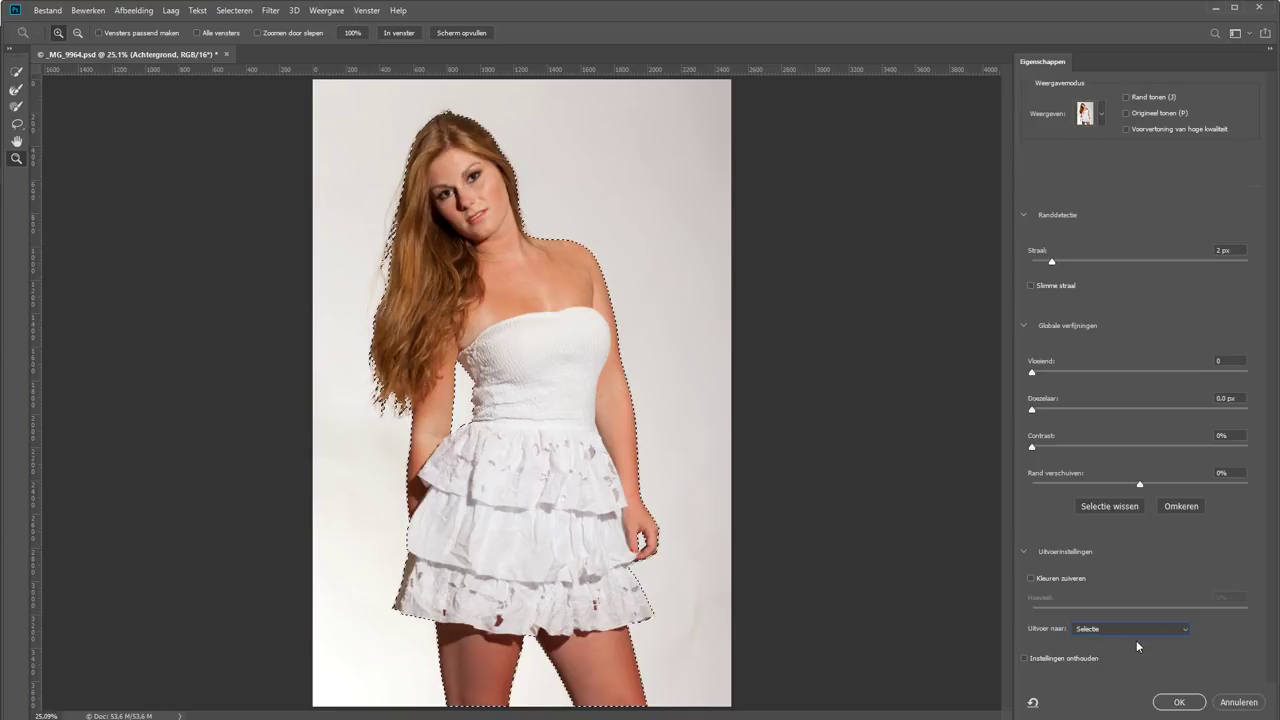
click(1178, 704)
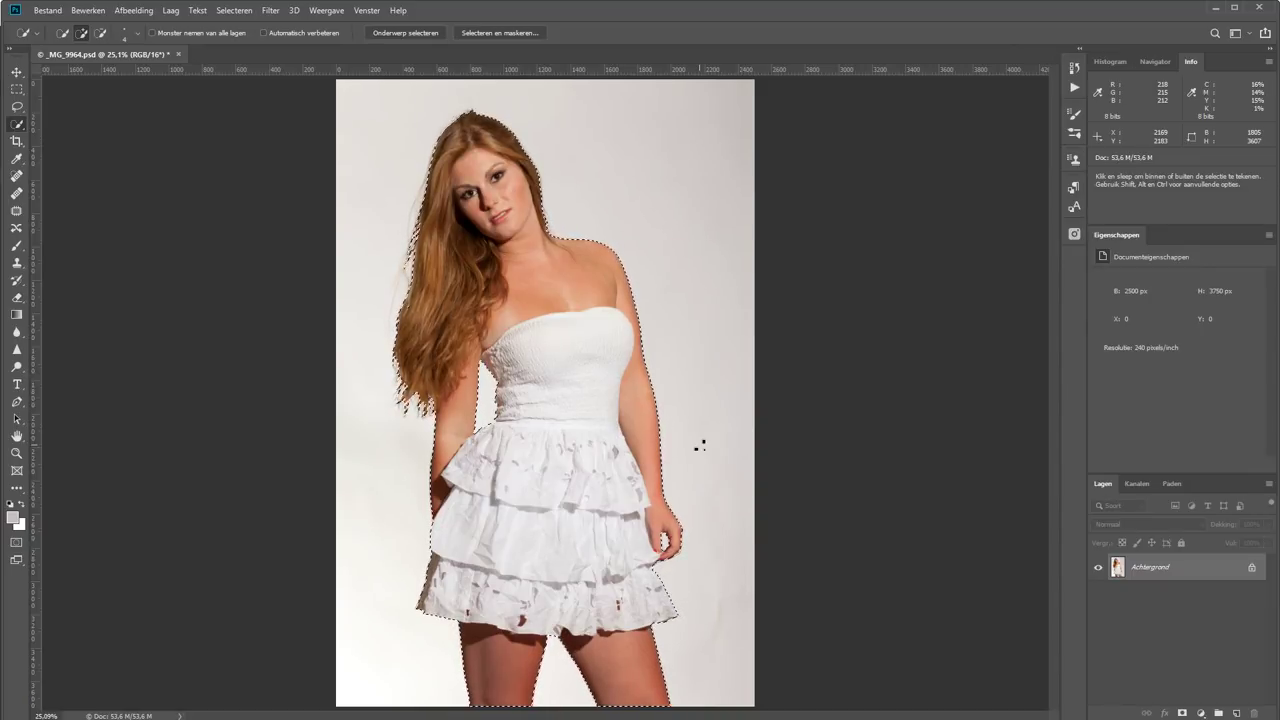
key(ctrl+shift+i)
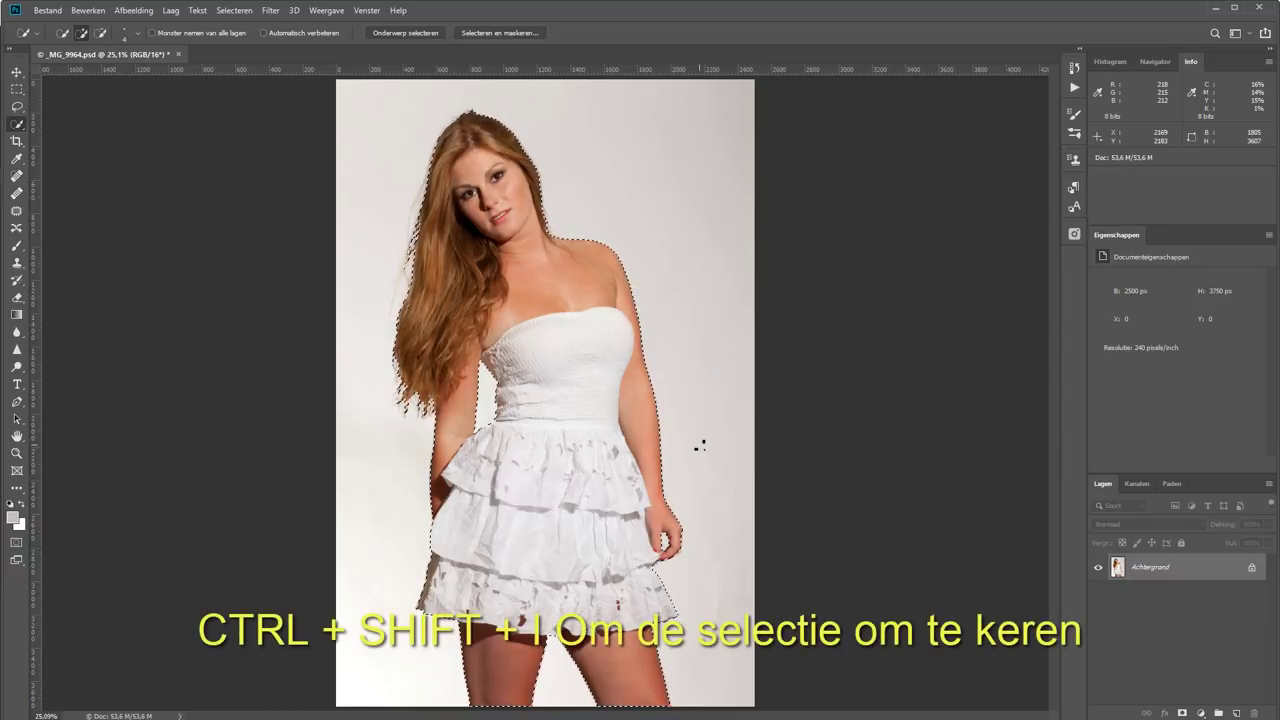
key(ctrl+shift+i)
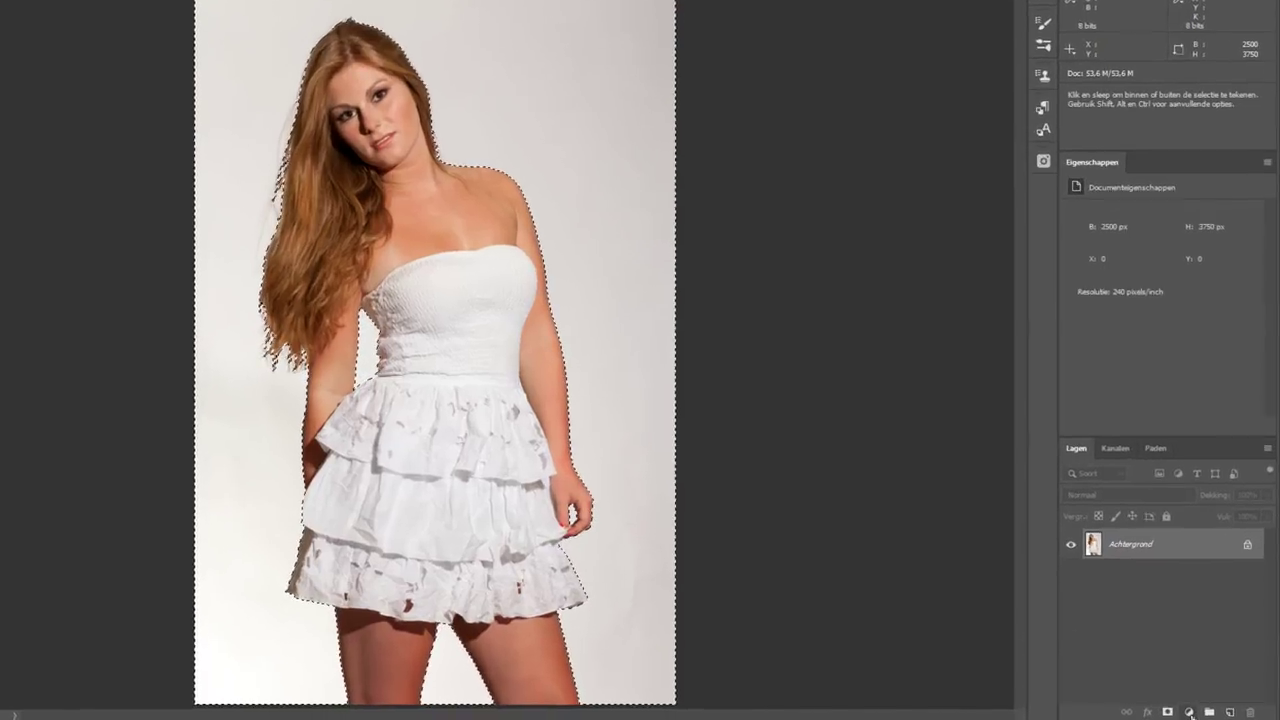
Add a masked Levels layer, Niveaus 1, and sample the backdrop with the white-point eyedropper
click(1201, 712)
click(1116, 443)
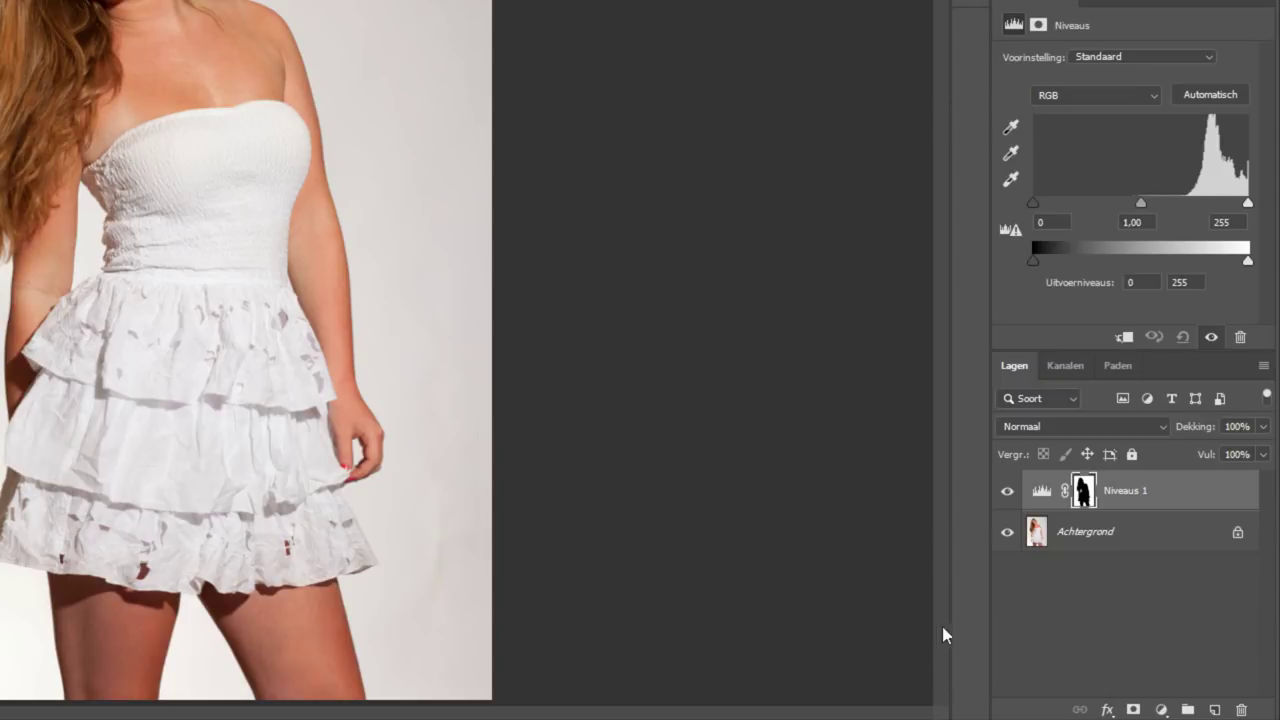
click(1010, 179)
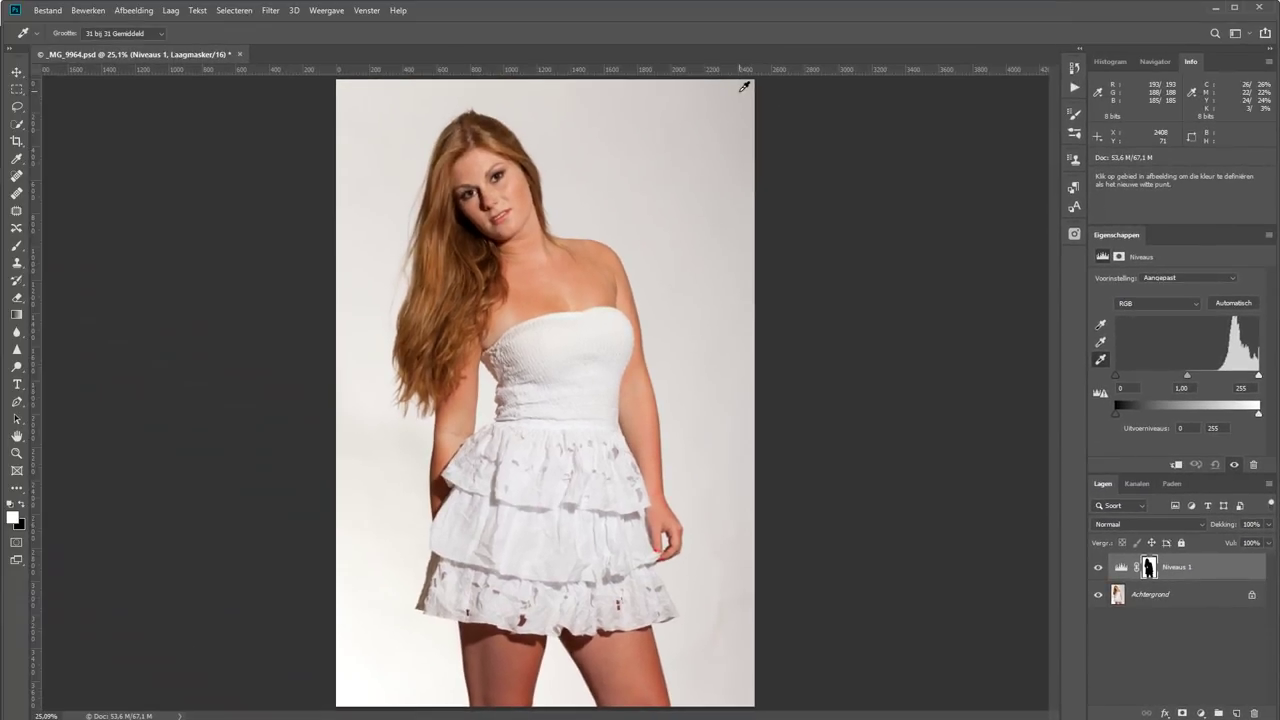
click(740, 92)
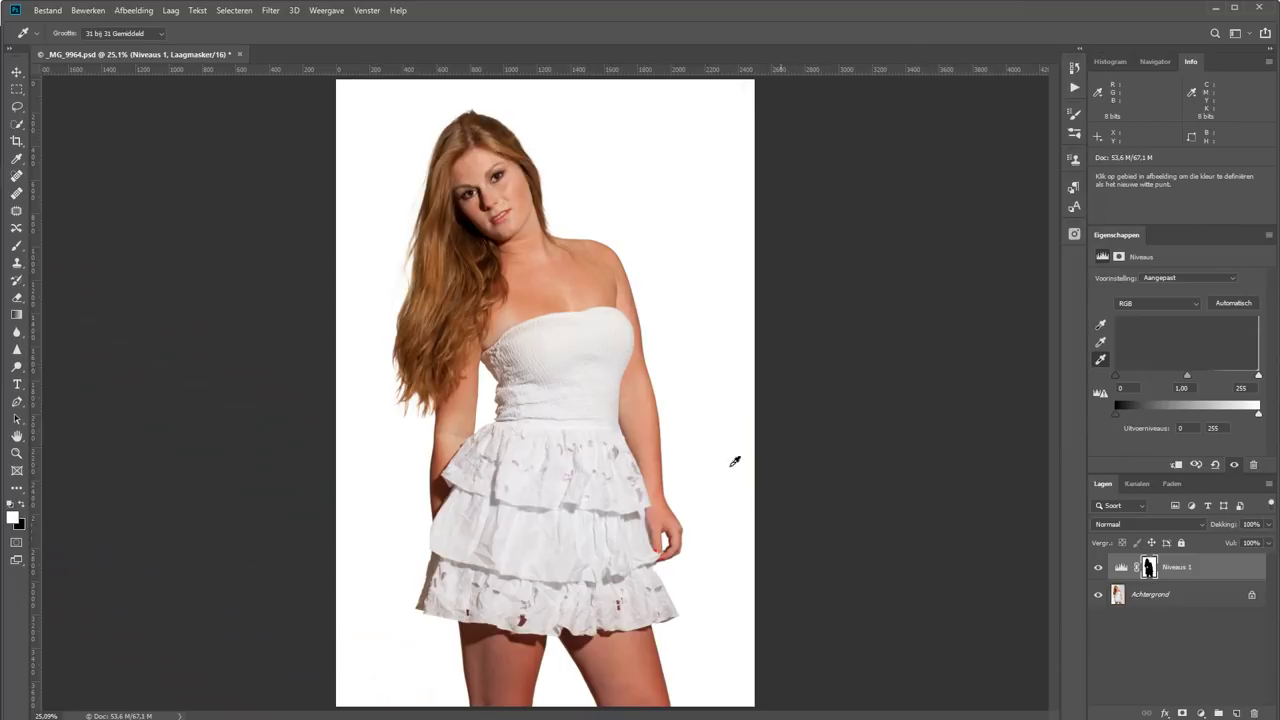
key(z)
drag(379, 168, 462, 320)
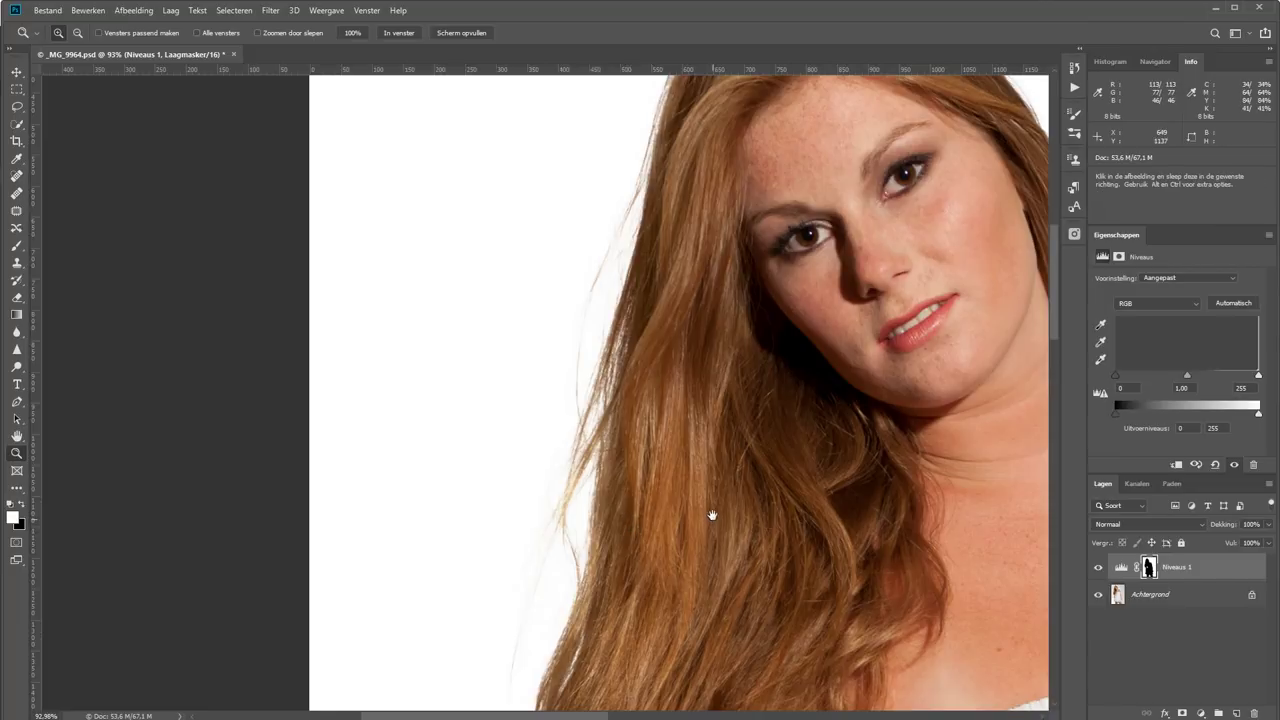
mouse_move(709, 514)
mouse_down()
mouse_move(662, 345)
mouse_move(663, 46)
mouse_up()
mouse_move(663, 343)
mouse_down()
mouse_move(596, 218)
mouse_move(486, 580)
mouse_move(298, 262)
mouse_up()
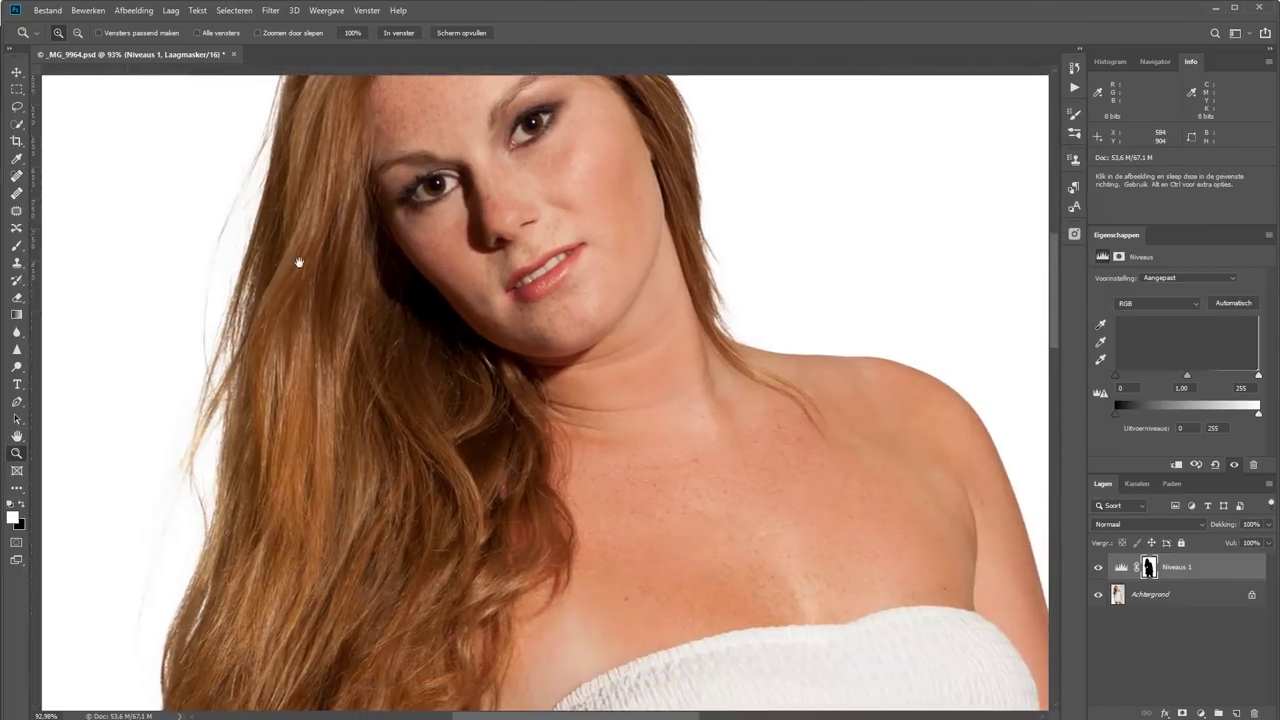
drag(540, 556, 543, 366)
drag(503, 460, 503, 320)
drag(560, 690, 600, 220)
drag(692, 492, 692, 260)
key(ctrl+0)
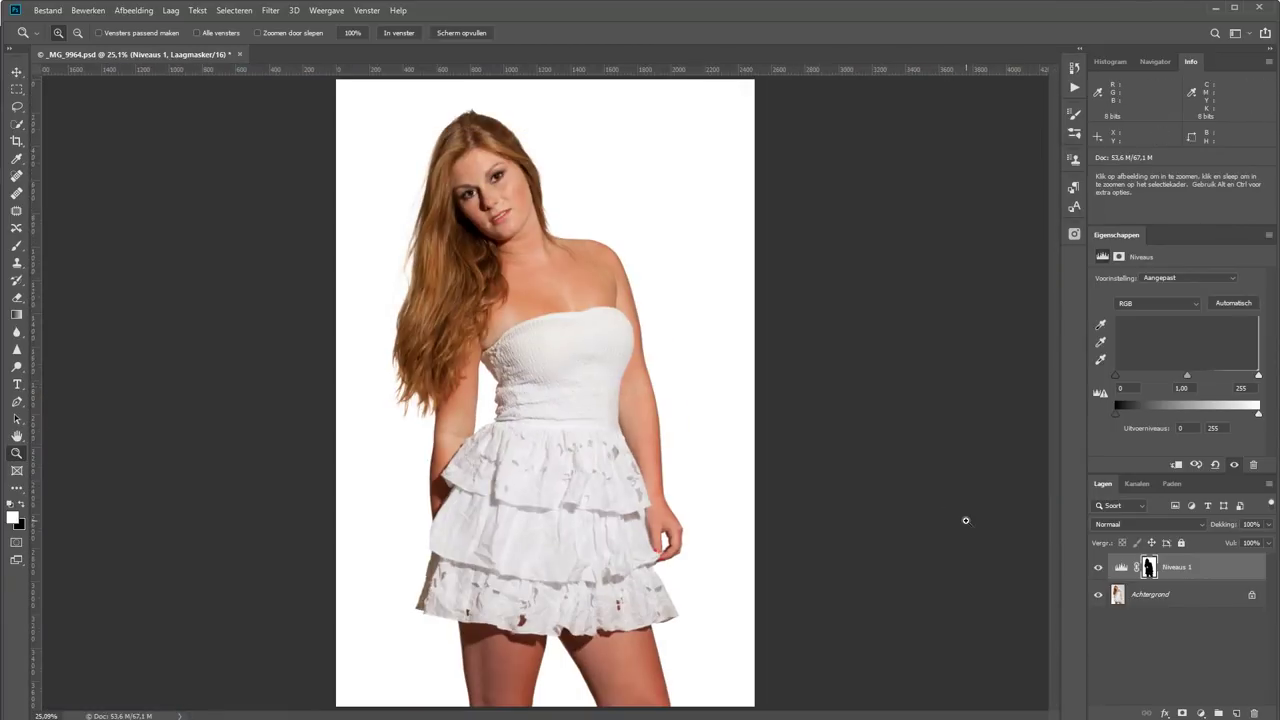